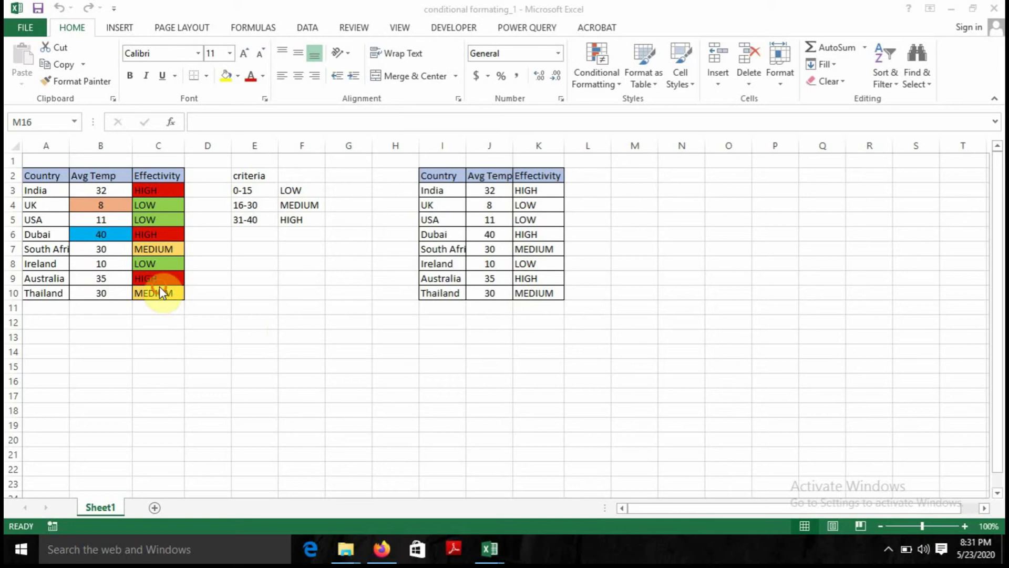
{"action": "left_click", "coordinate": [159, 286]}
{"action": "left_click", "coordinate": [154, 264]}
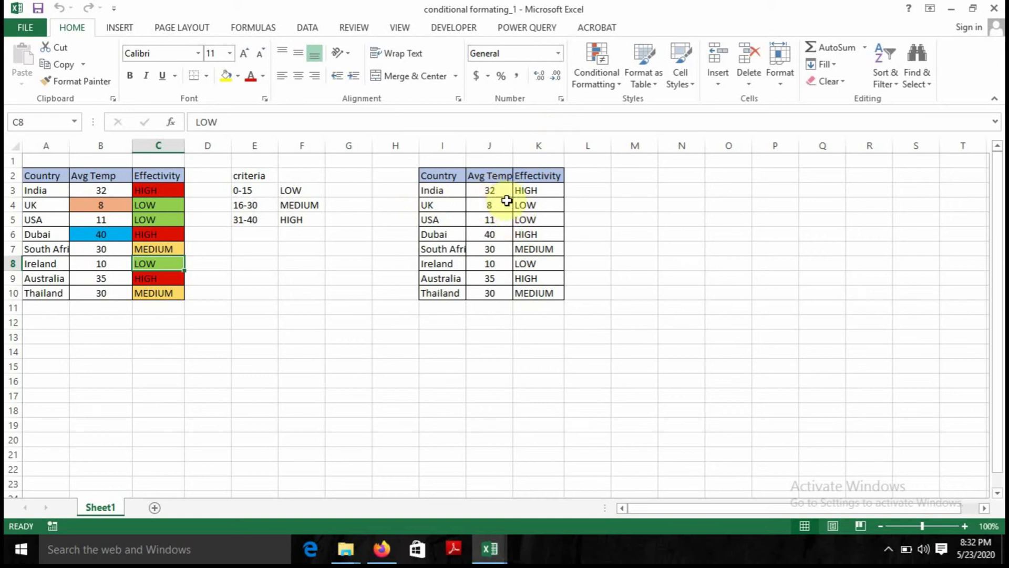
Create a conditional formatting rule for cell K3 that formats only cells with specific text containing HIGH
{"action": "left_click", "coordinate": [543, 190]}
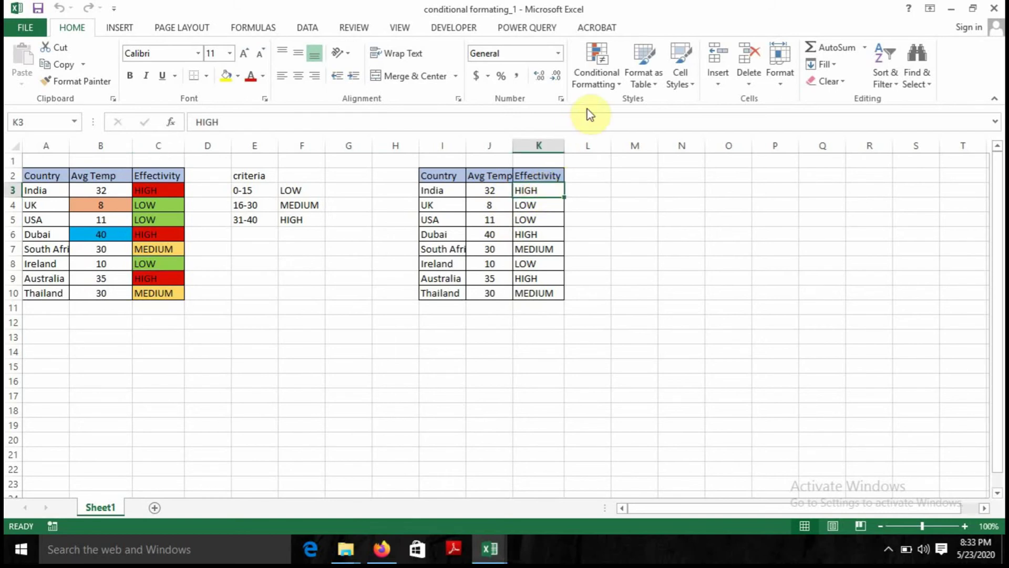
{"action": "left_click", "coordinate": [599, 73]}
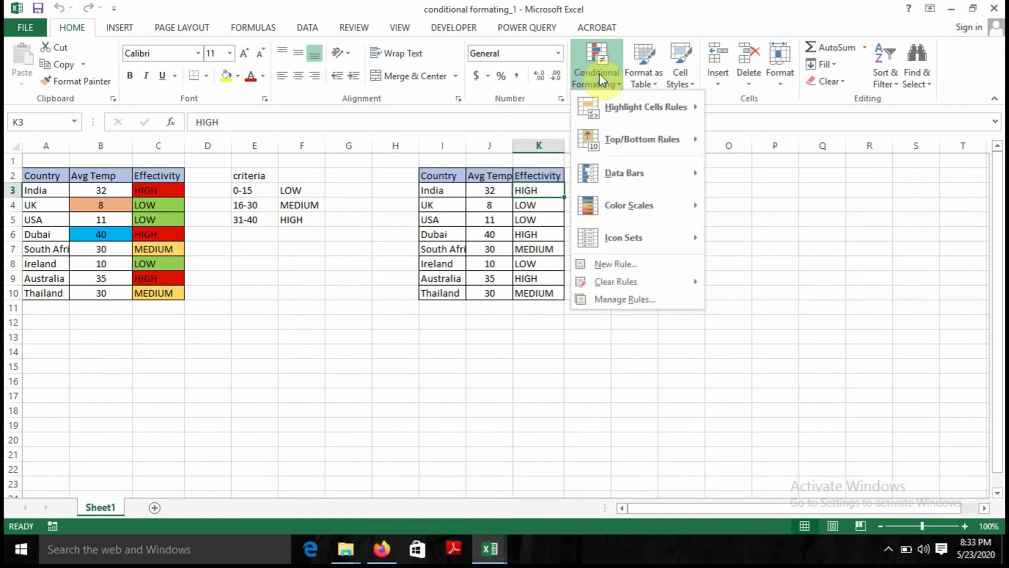
{"action": "left_click", "coordinate": [653, 266]}
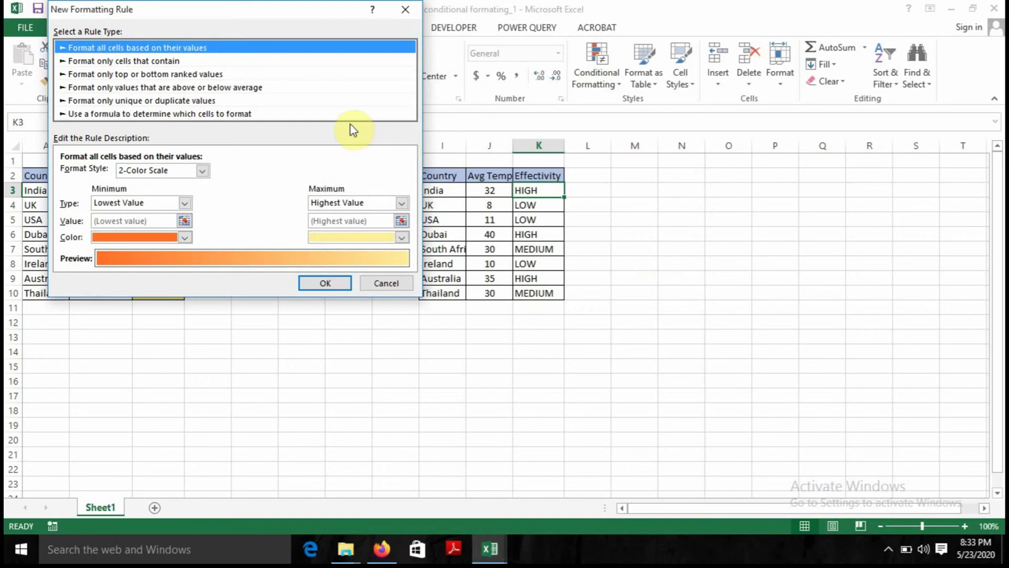
{"action": "left_click", "coordinate": [179, 63]}
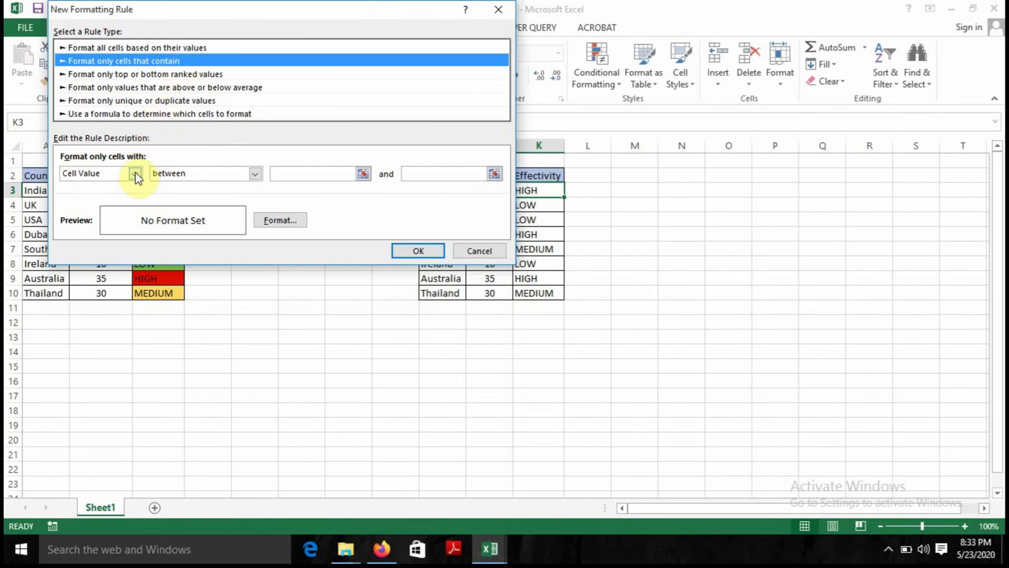
{"action": "left_click", "coordinate": [134, 173]}
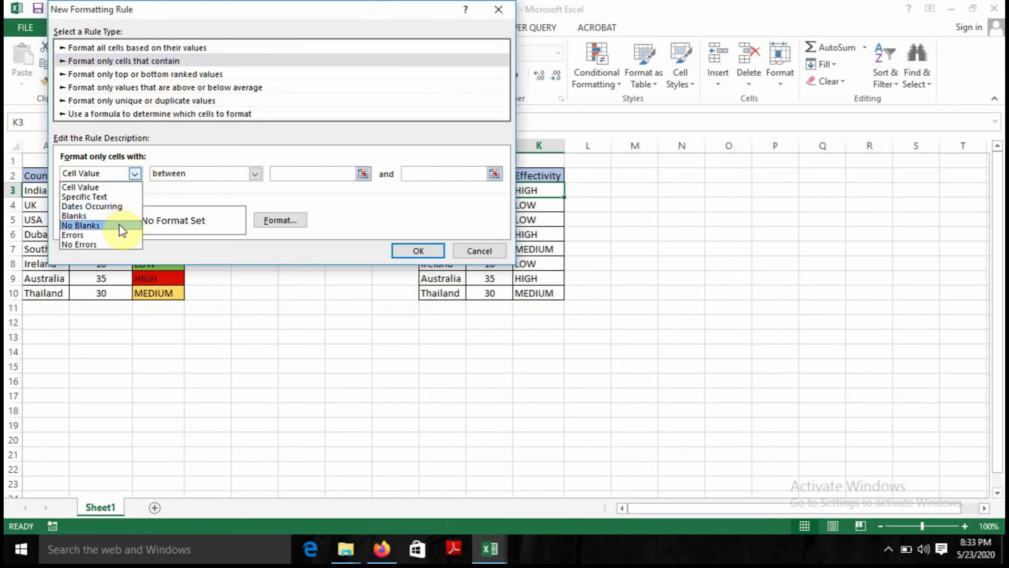
{"action": "left_click", "coordinate": [118, 198]}
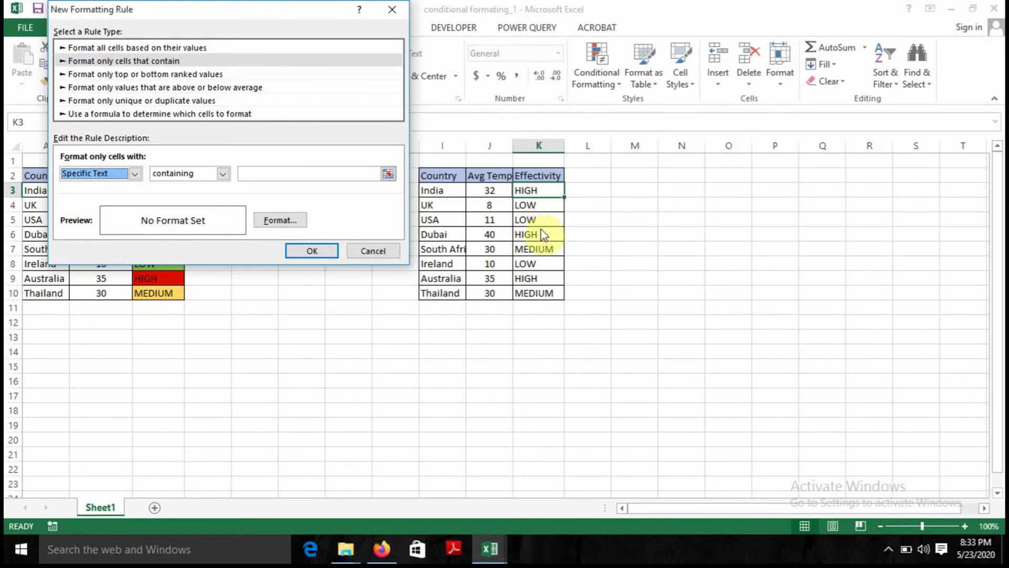
{"action": "left_click", "coordinate": [312, 174]}
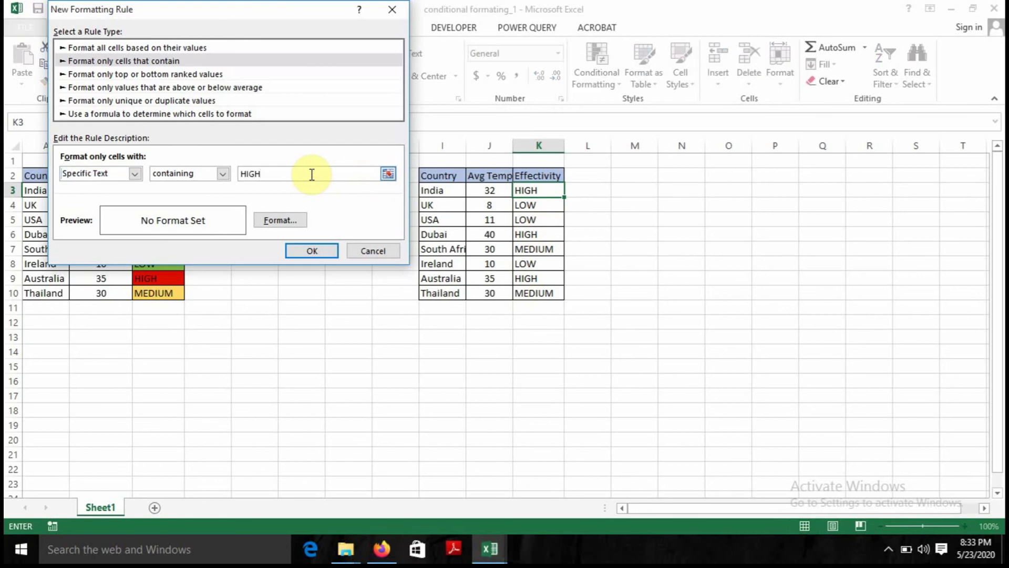
{"action": "type", "text": "HIGH"}
Give the HIGH rule a red background fill and save the rule
{"action": "left_click", "coordinate": [282, 221]}
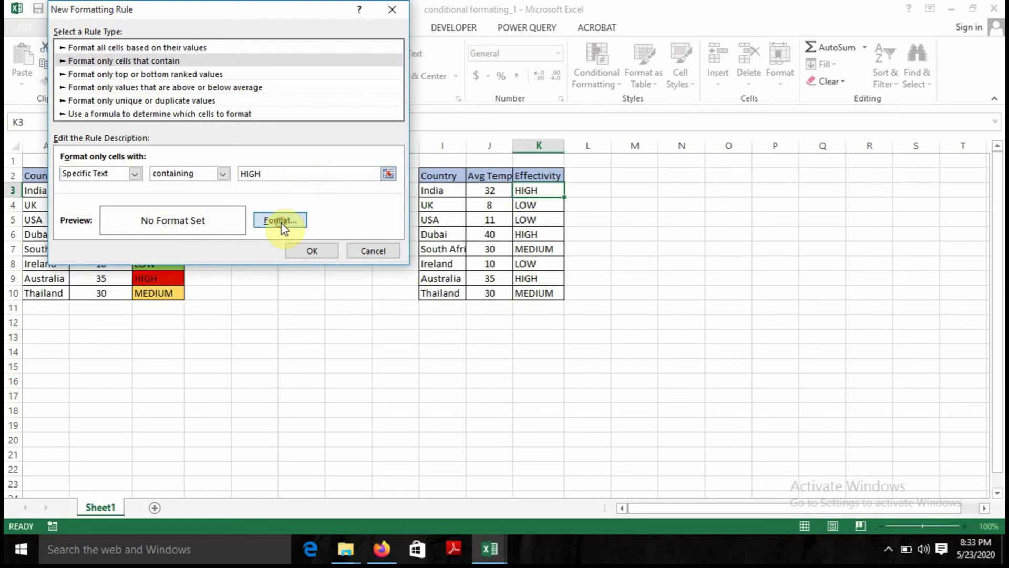
{"action": "left_click", "coordinate": [294, 222]}
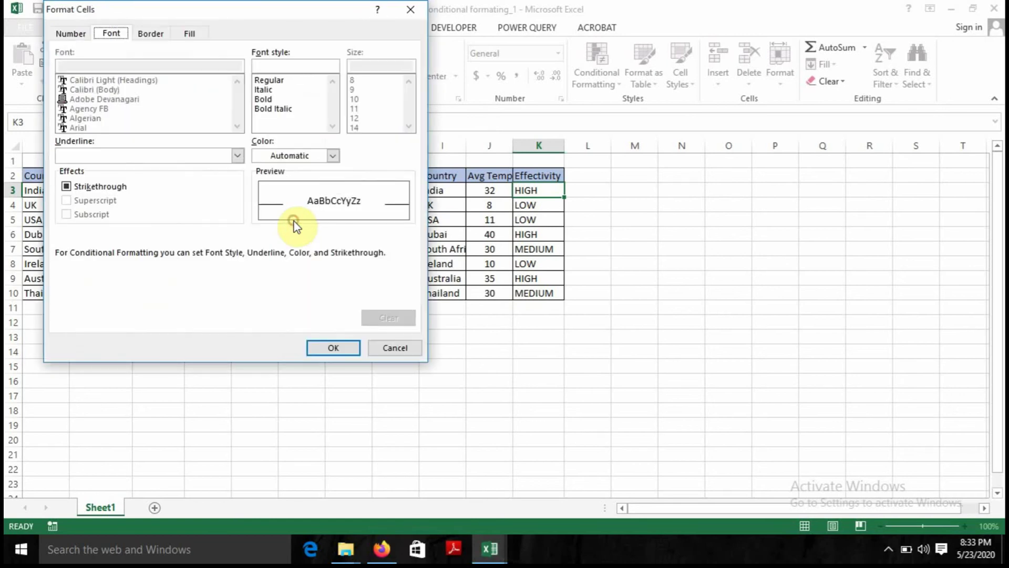
{"action": "left_click", "coordinate": [195, 34]}
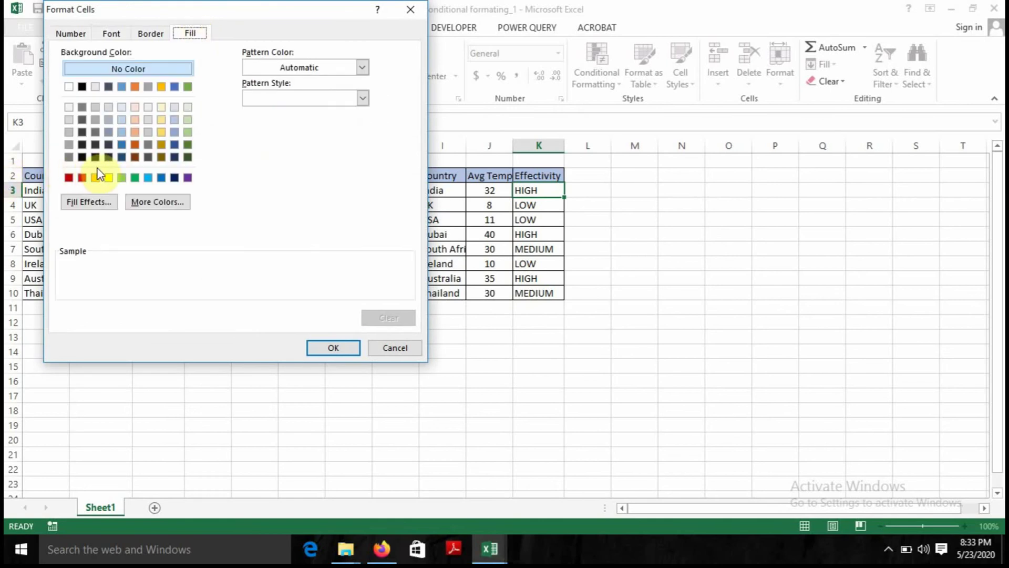
{"action": "left_click", "coordinate": [82, 180]}
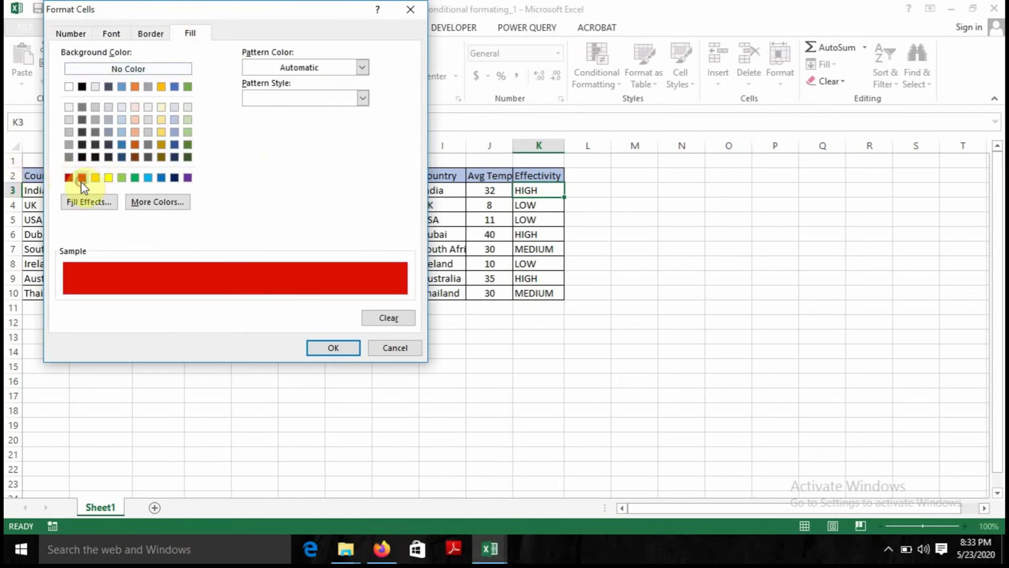
{"action": "left_click", "coordinate": [340, 350]}
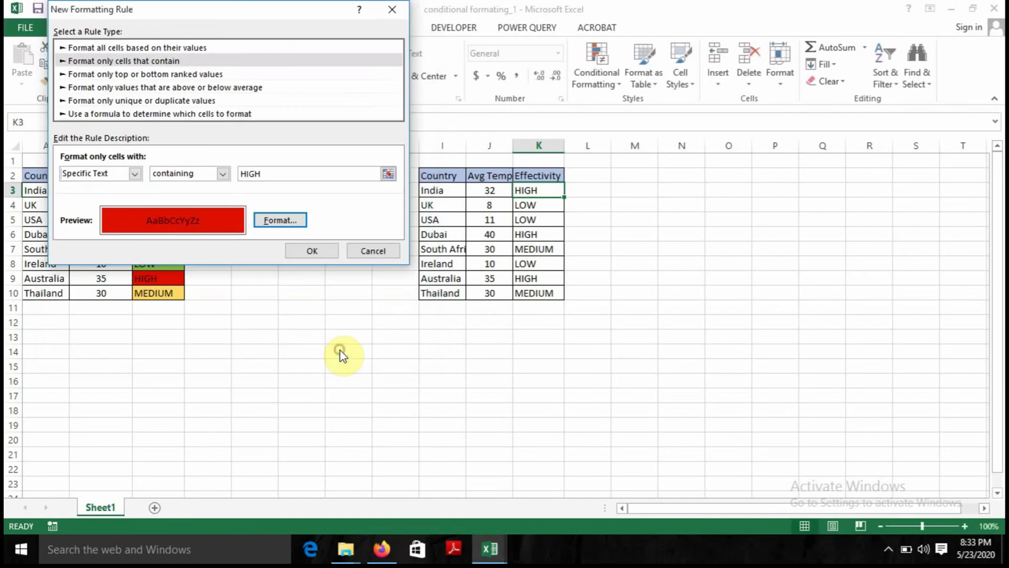
{"action": "left_click", "coordinate": [313, 252]}
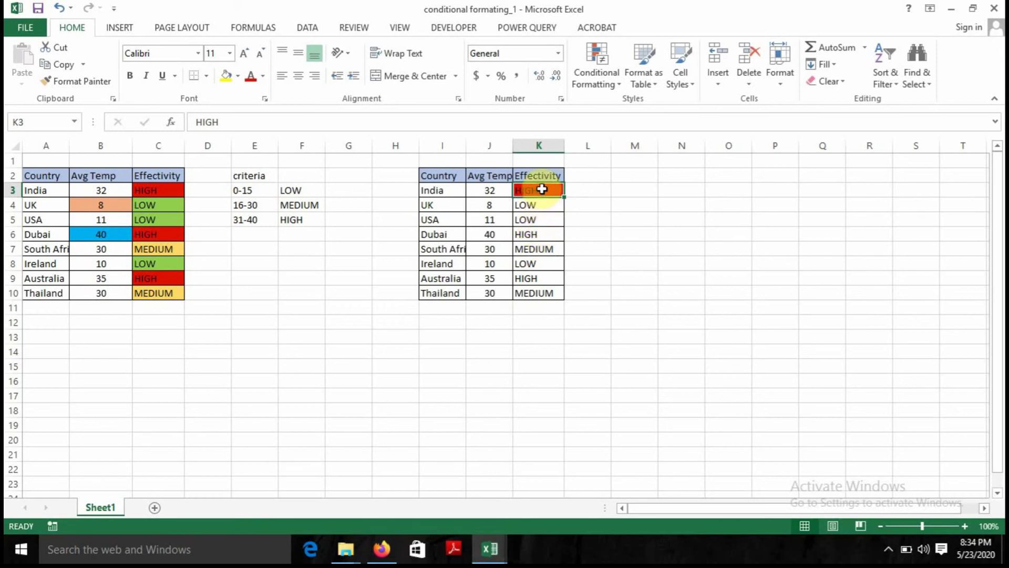
Add a second rule for K3 through the rules manager, formatting only cells with specific text containing LOW
{"action": "left_click", "coordinate": [596, 75]}
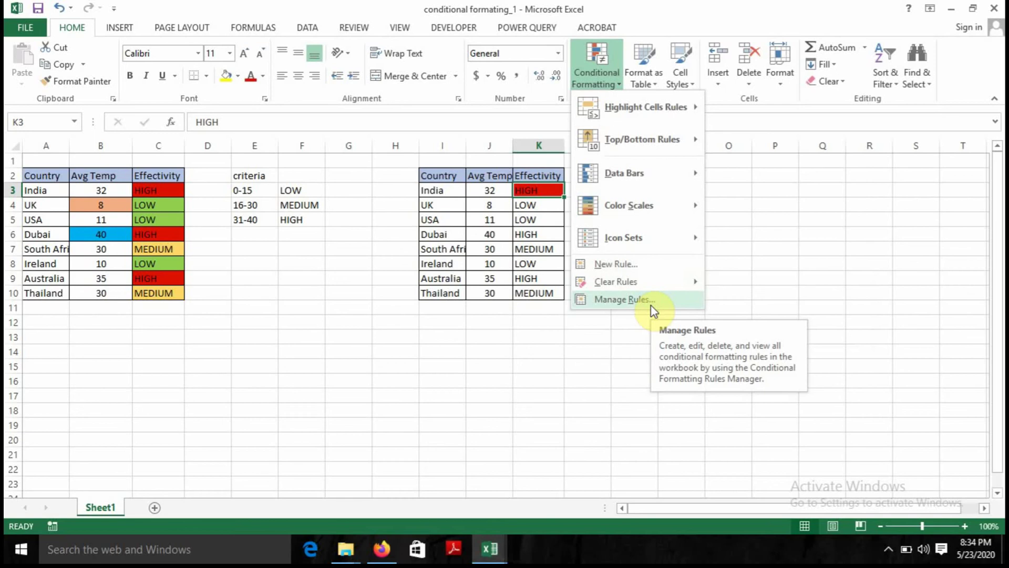
{"action": "left_click", "coordinate": [652, 308]}
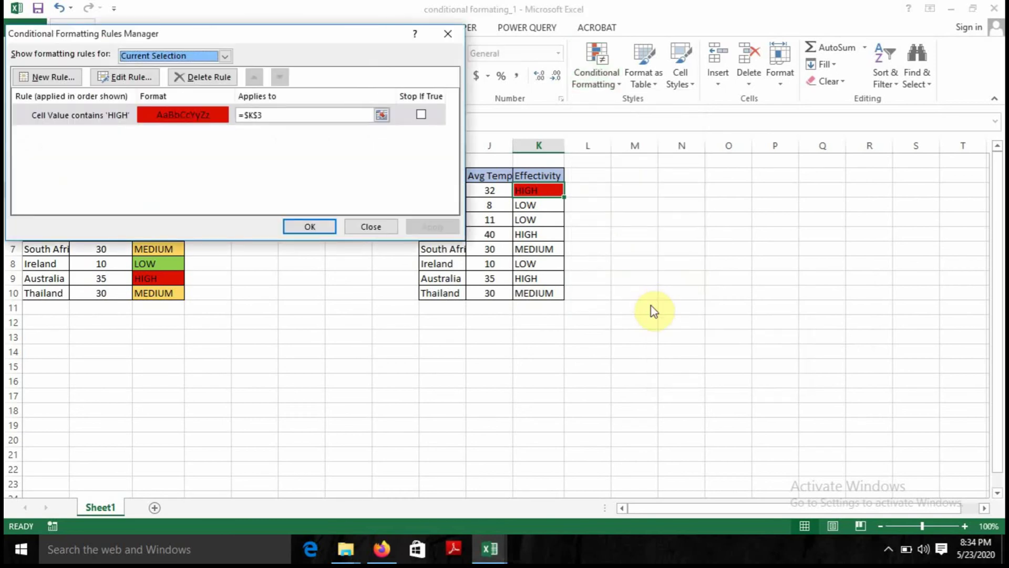
{"action": "left_click", "coordinate": [45, 78]}
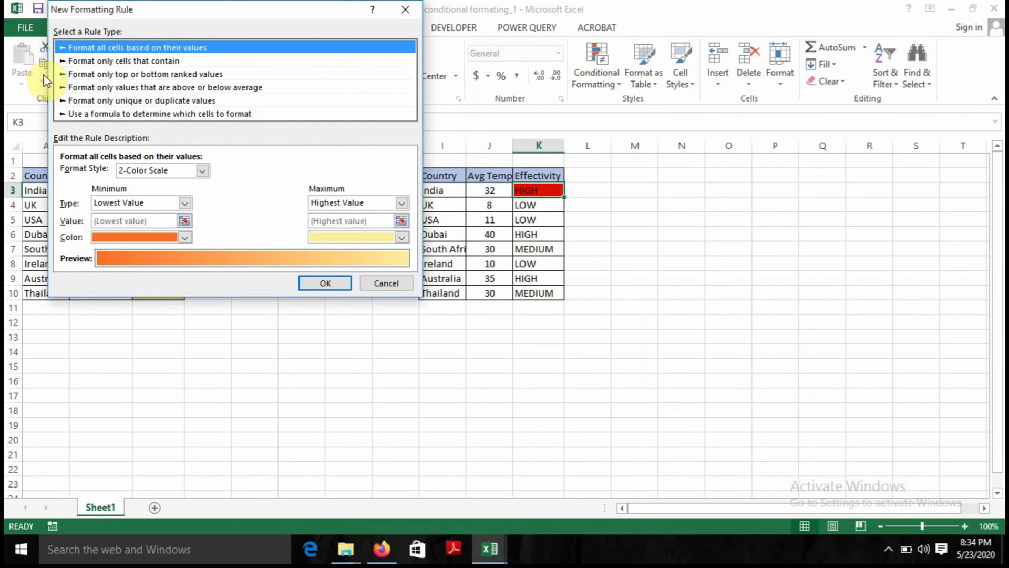
{"action": "left_click", "coordinate": [117, 62]}
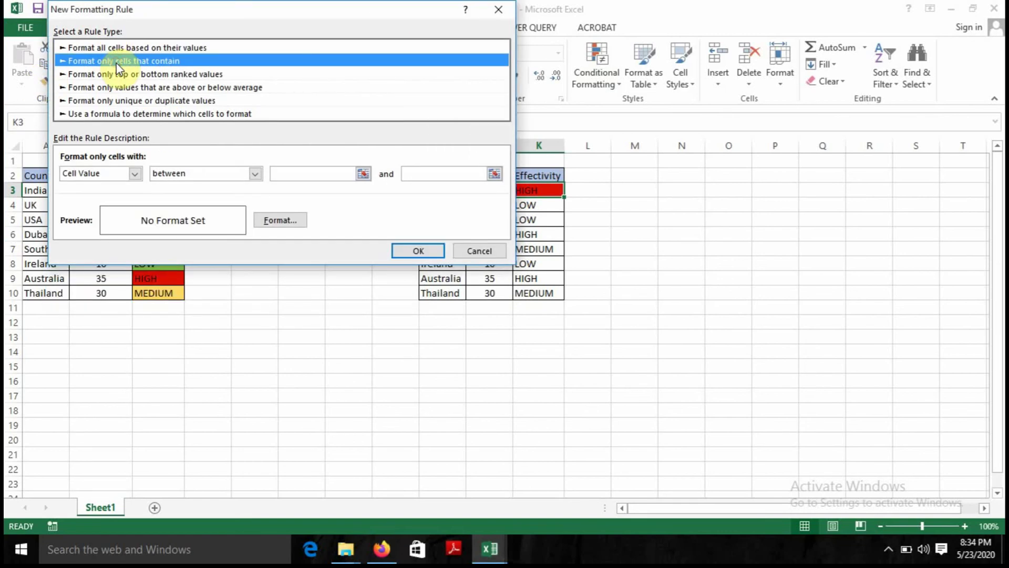
{"action": "left_click", "coordinate": [134, 174]}
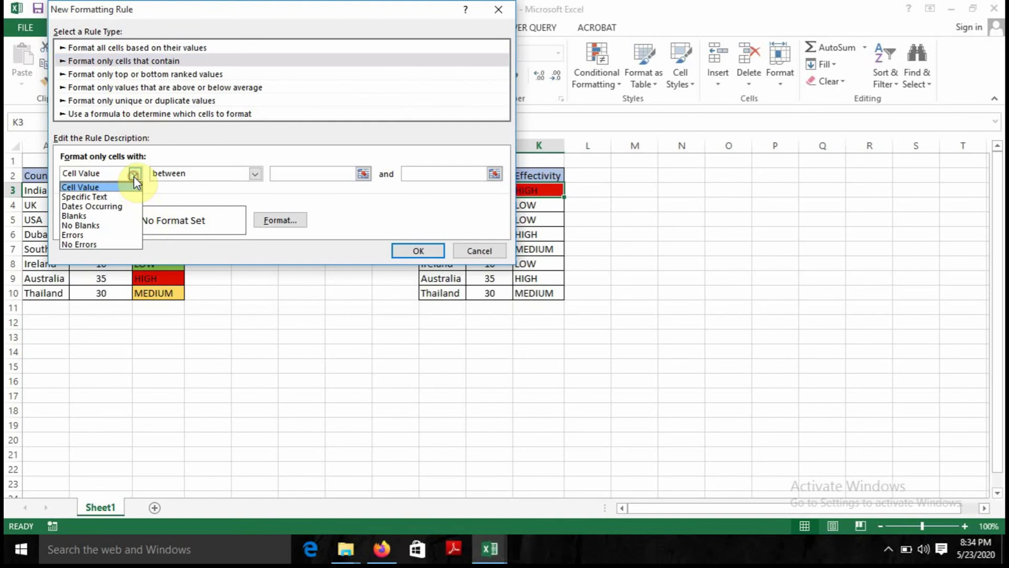
{"action": "left_click", "coordinate": [120, 197]}
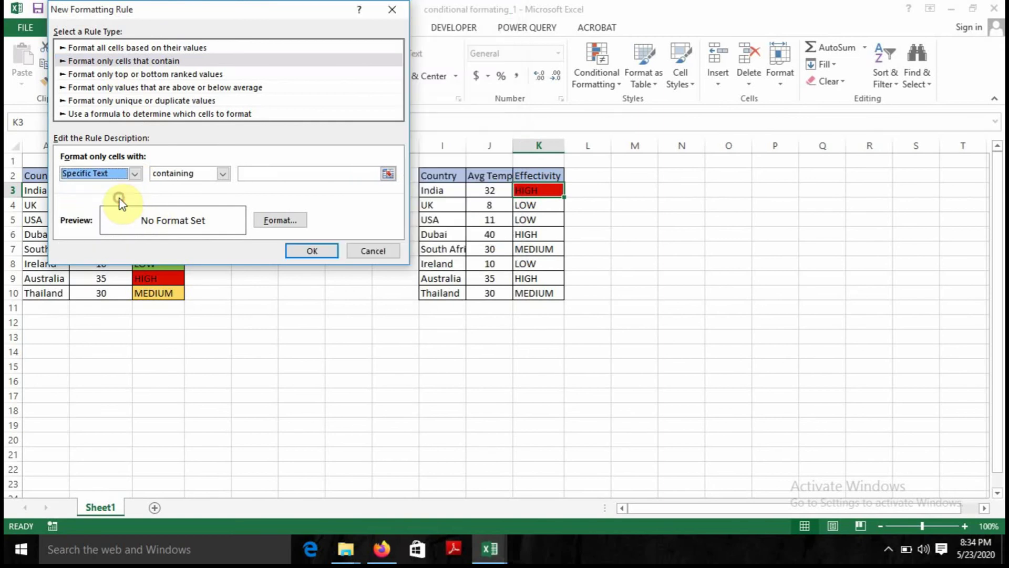
{"action": "left_click", "coordinate": [293, 174]}
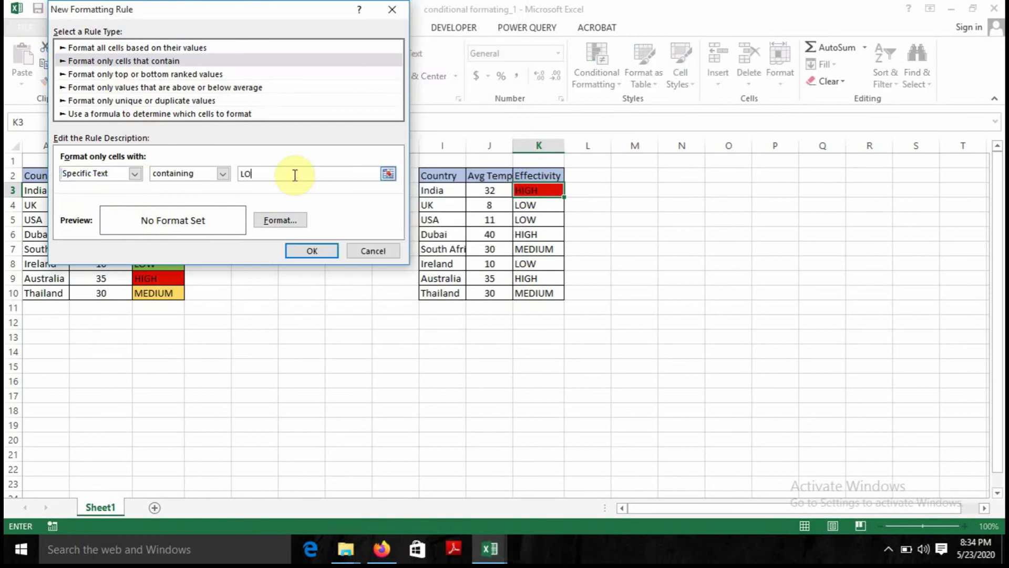
Give the LOW rule a light green background fill and add it to the rule list
{"action": "left_click", "coordinate": [277, 220]}
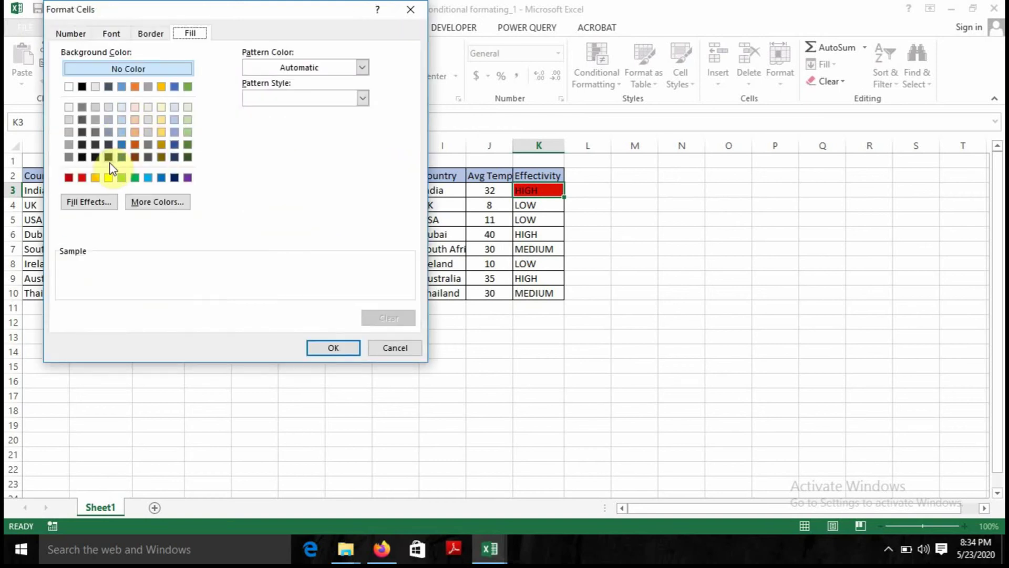
{"action": "left_click", "coordinate": [123, 180]}
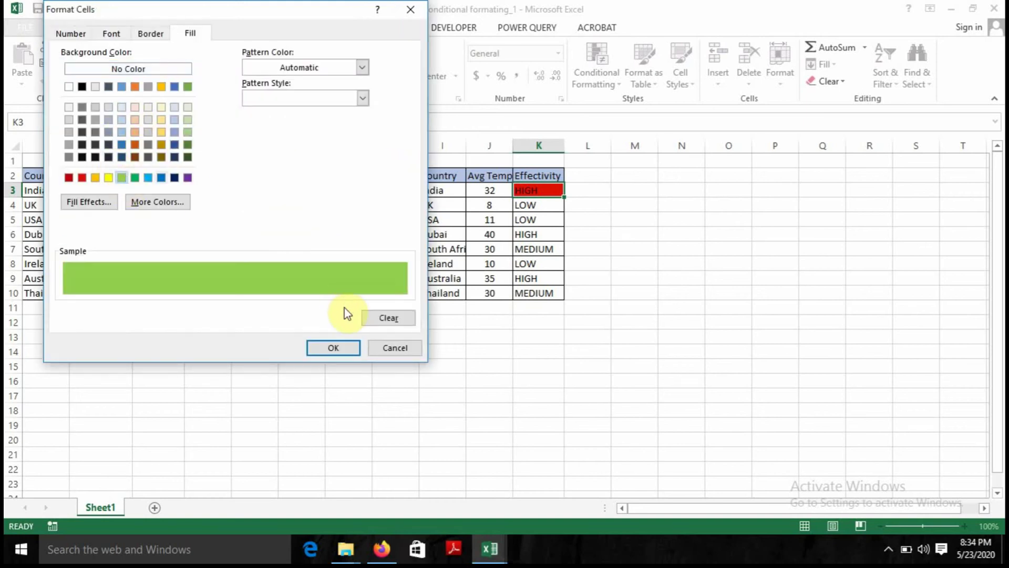
{"action": "left_click", "coordinate": [338, 346]}
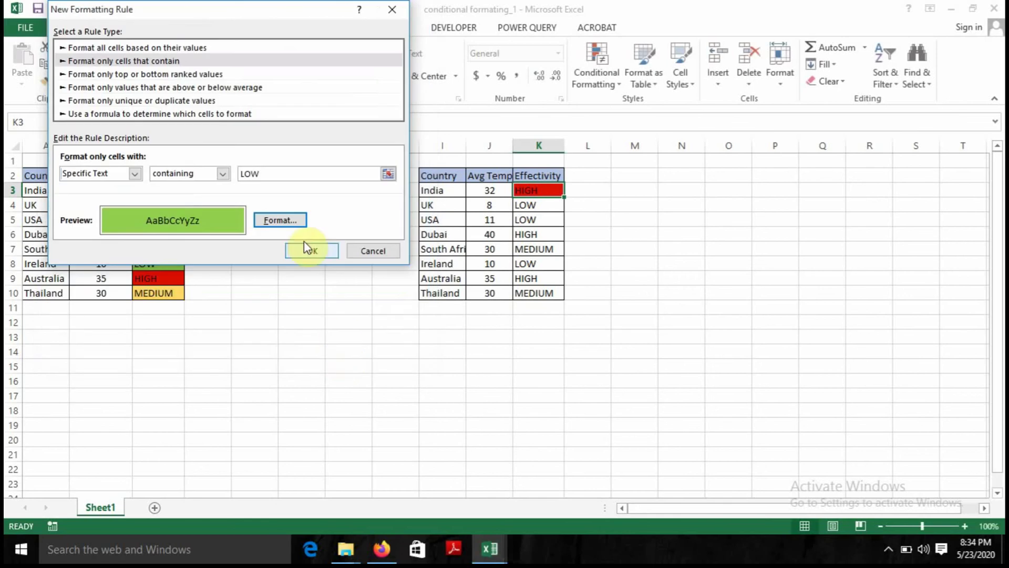
{"action": "left_click", "coordinate": [317, 251]}
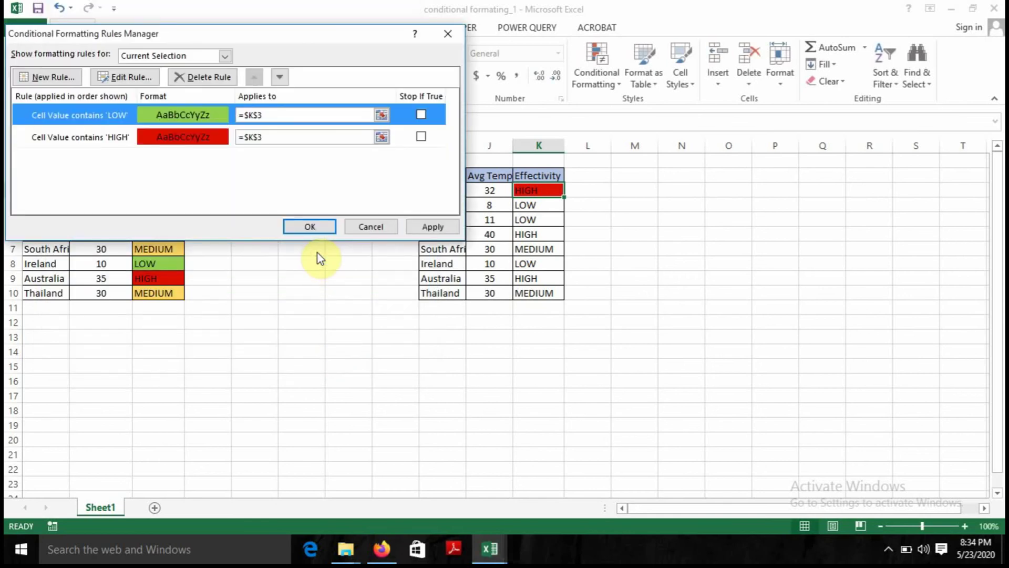
Add a third rule for K3 that formats only cells with specific text containing MEDIUM
{"action": "left_click", "coordinate": [53, 78]}
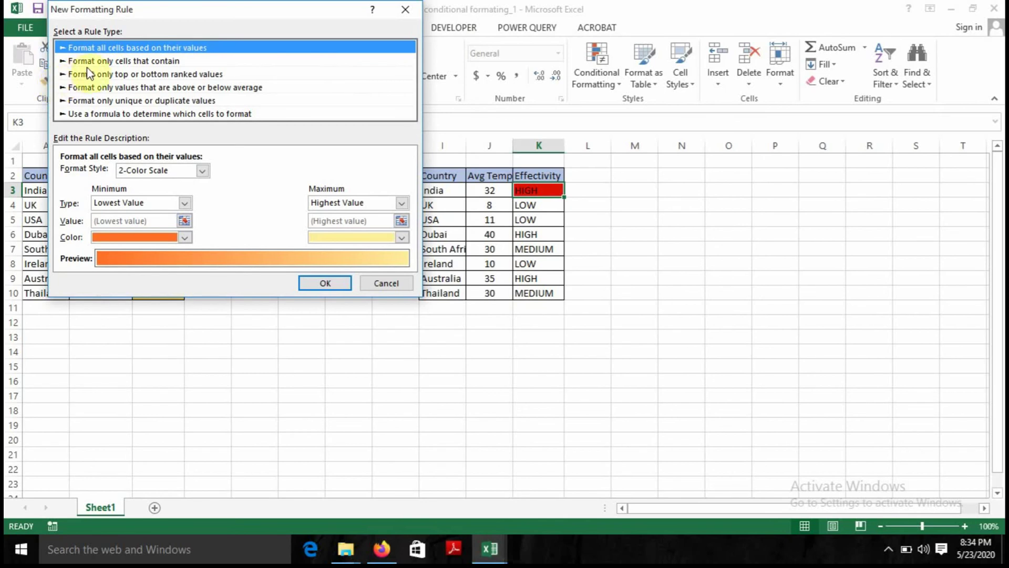
{"action": "left_click", "coordinate": [107, 61]}
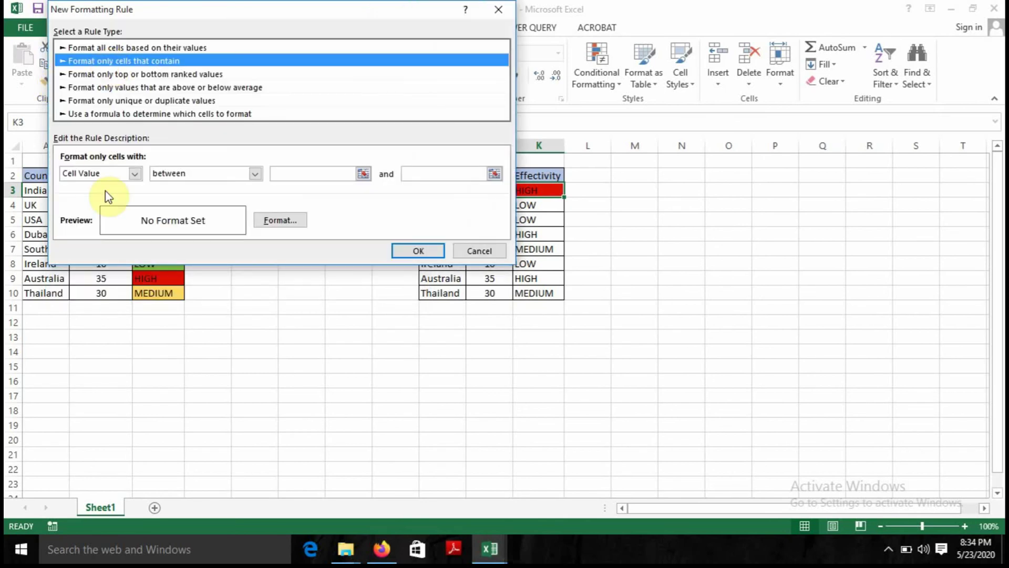
{"action": "left_click", "coordinate": [135, 173]}
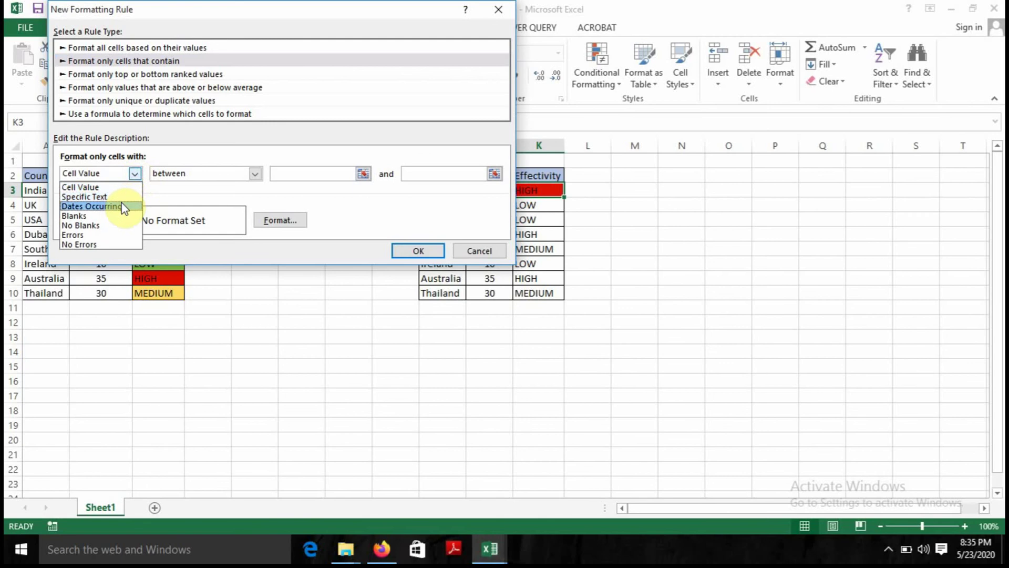
{"action": "left_click", "coordinate": [123, 206]}
{"action": "left_click", "coordinate": [135, 174]}
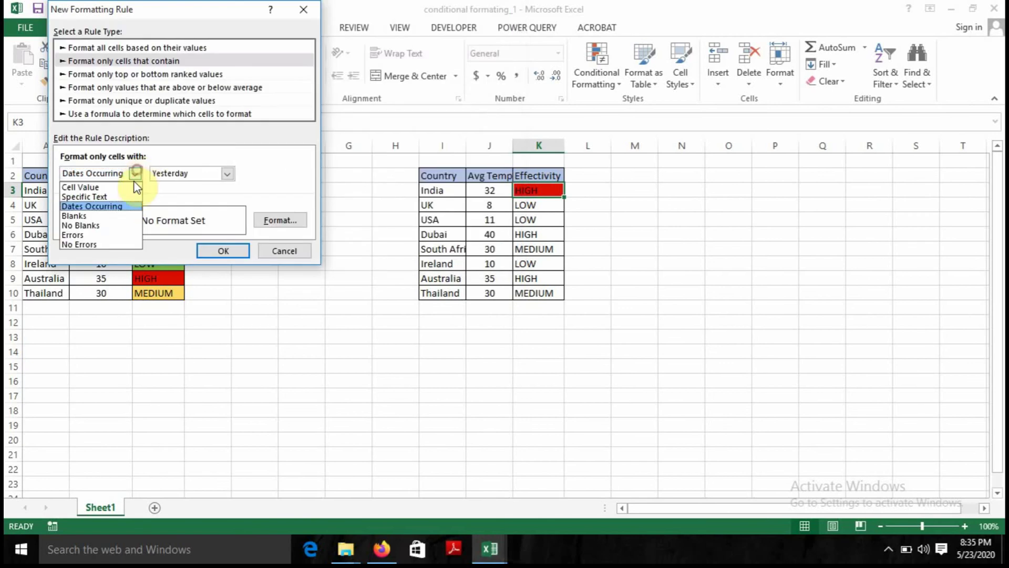
{"action": "left_click", "coordinate": [121, 197]}
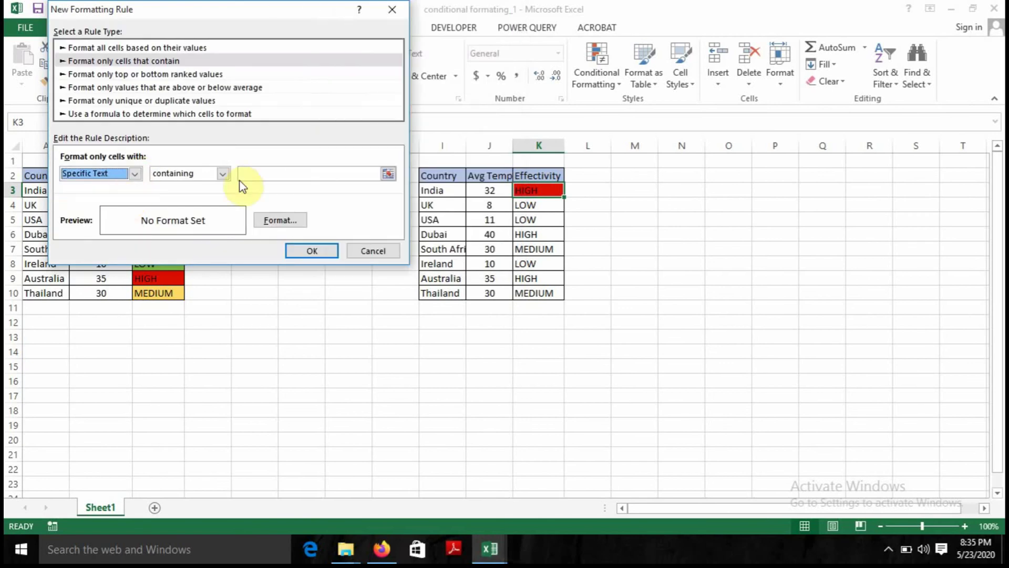
{"action": "left_click", "coordinate": [312, 177]}
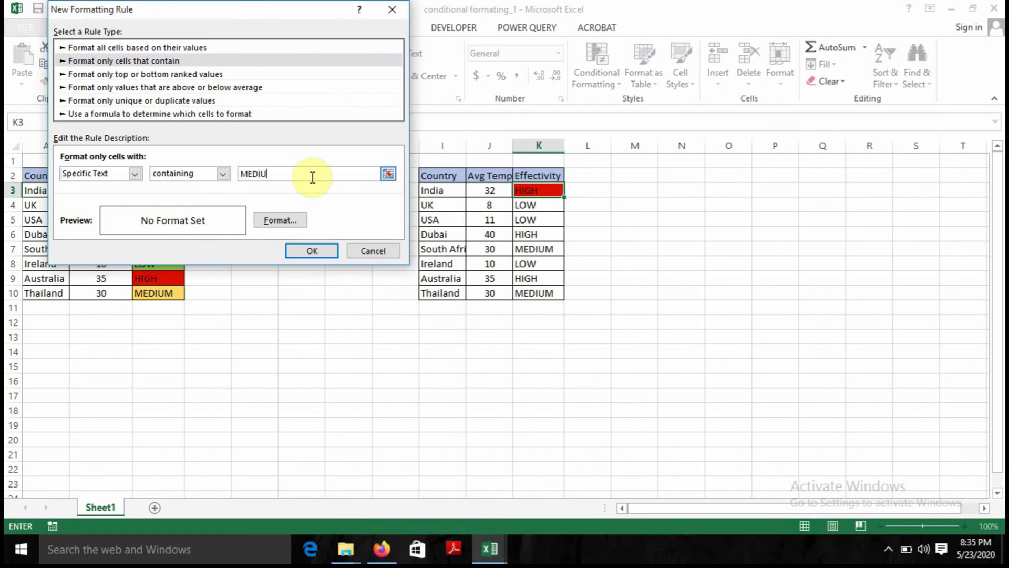
Give the MEDIUM rule a light gold background fill and add it to the rule list
{"action": "left_click", "coordinate": [278, 220]}
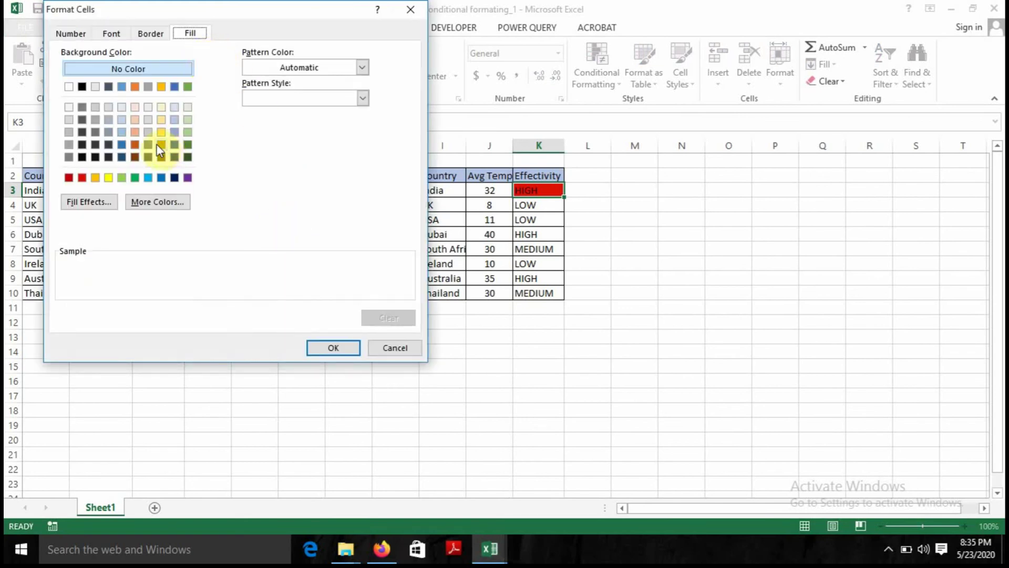
{"action": "left_click", "coordinate": [160, 130]}
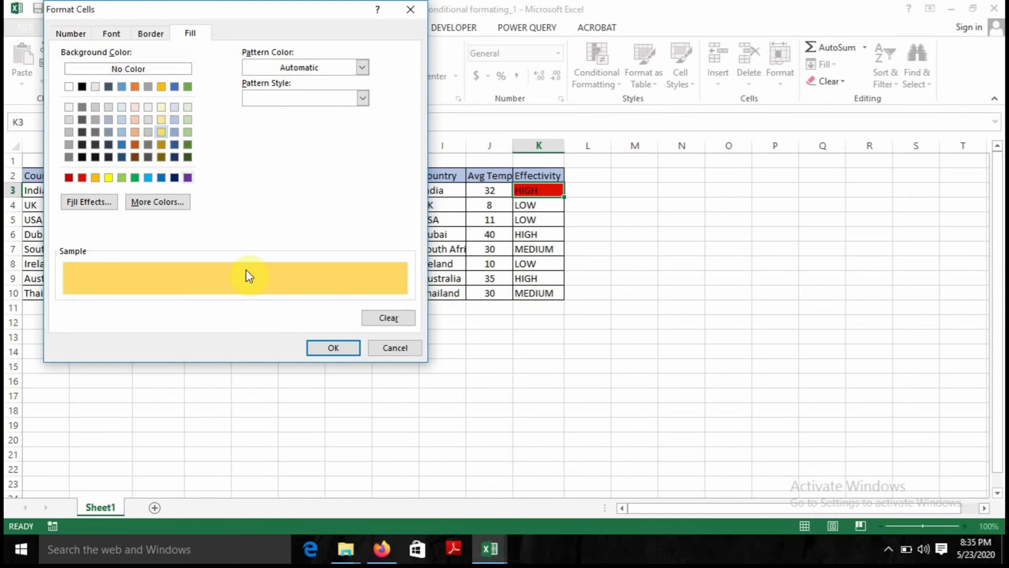
{"action": "left_click", "coordinate": [349, 346]}
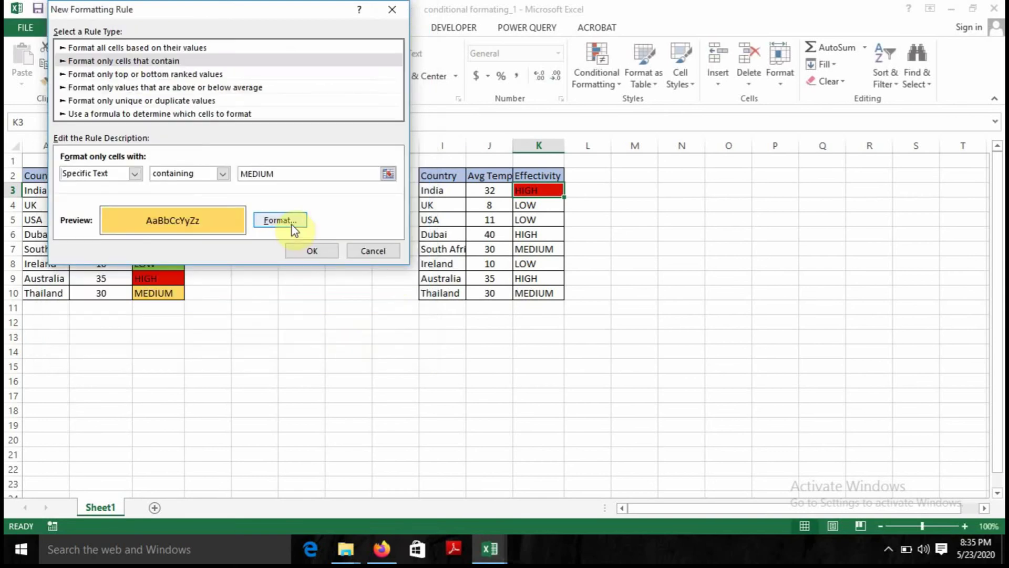
{"action": "left_click", "coordinate": [308, 249]}
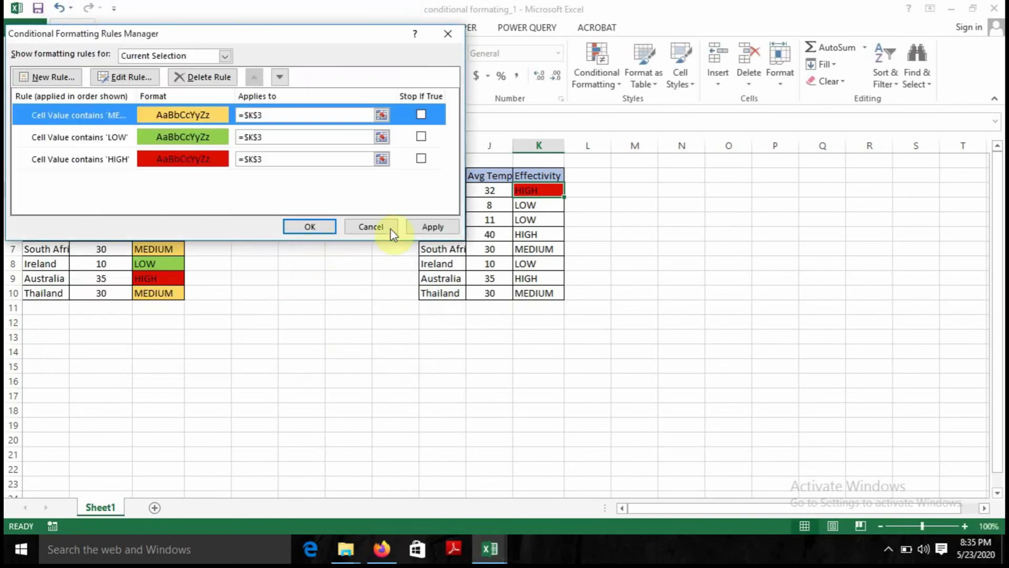
Apply the three rules to K3 and copy its formatting to K4:K9 with the Format Painter
{"action": "left_click", "coordinate": [448, 226]}
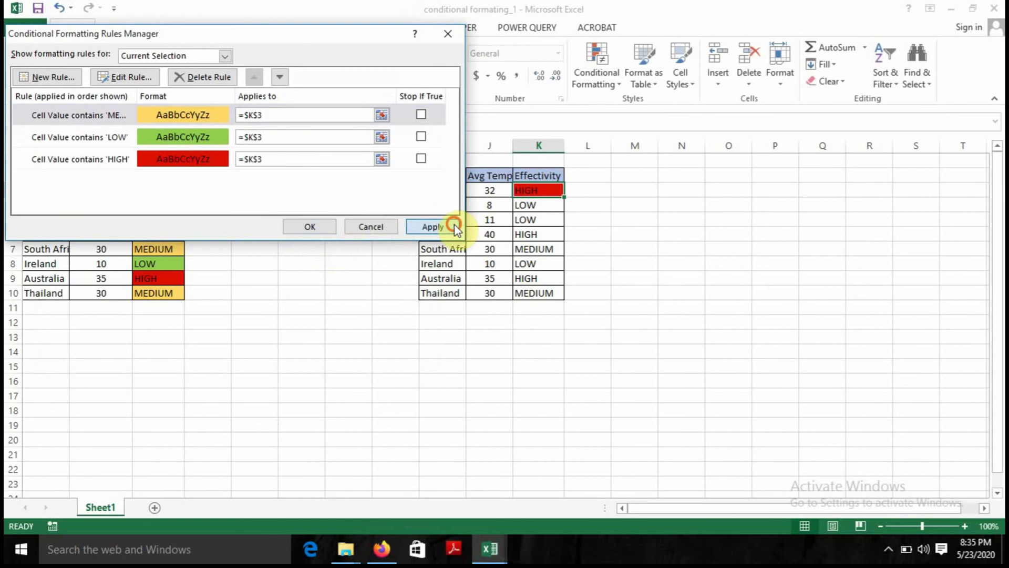
{"action": "left_click", "coordinate": [322, 231]}
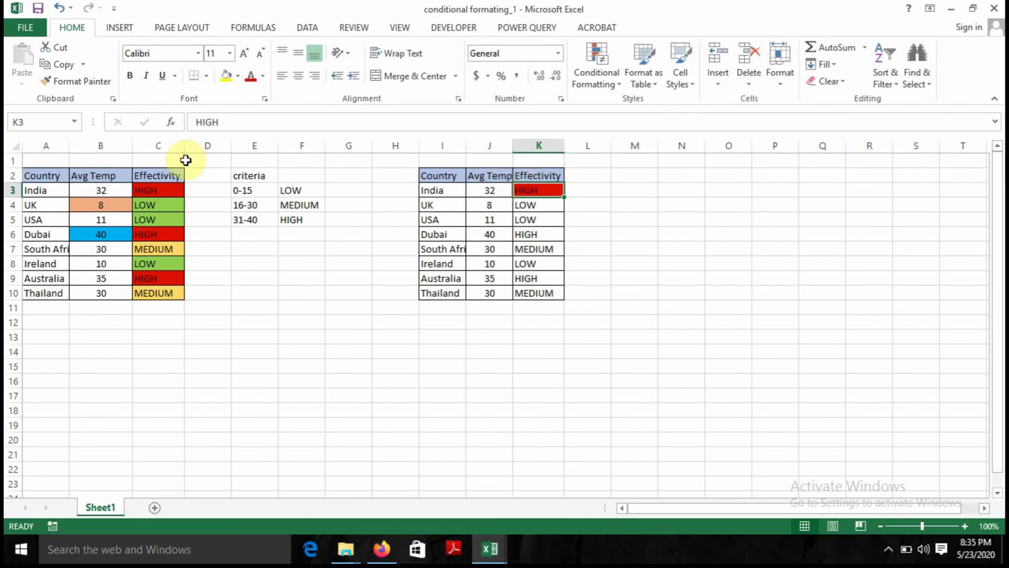
{"action": "left_click", "coordinate": [79, 83]}
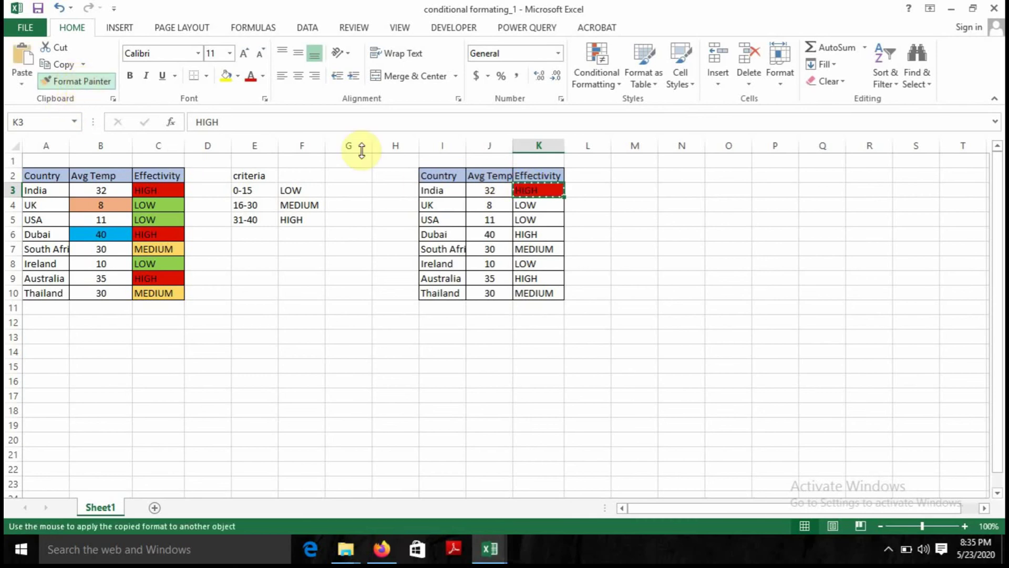
{"action": "left_click_drag", "start_coordinate": [553, 203], "coordinate": [534, 278]}
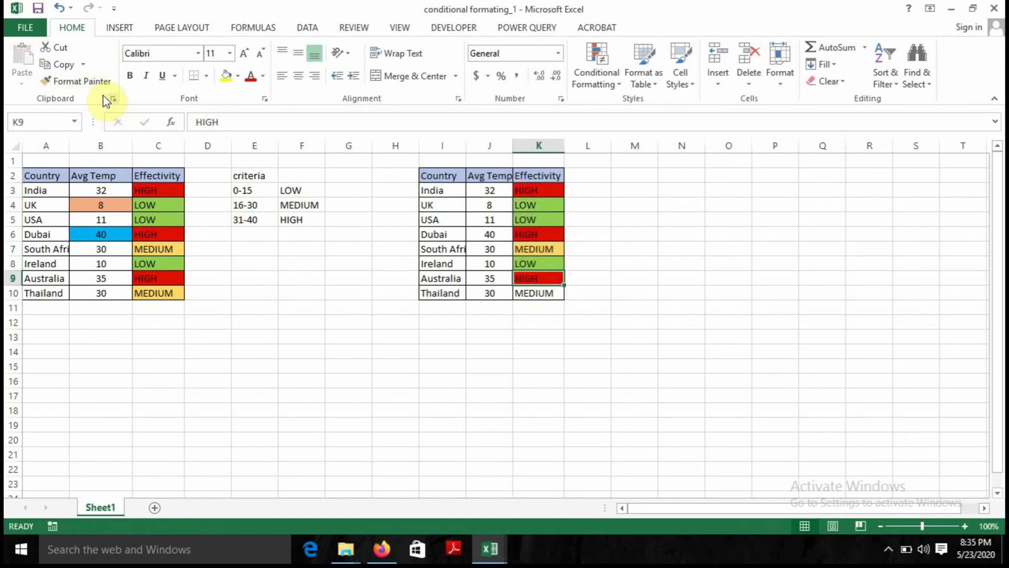
Copy the formatting of K9 to K10 with the Format Painter
{"action": "left_click", "coordinate": [92, 80]}
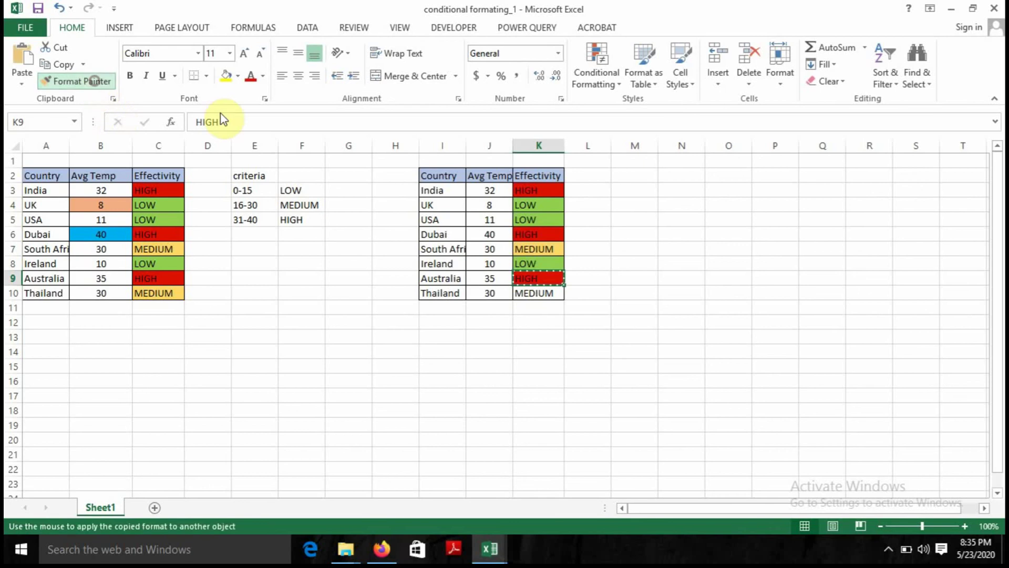
{"action": "left_click", "coordinate": [527, 294]}
{"action": "left_click", "coordinate": [571, 353]}
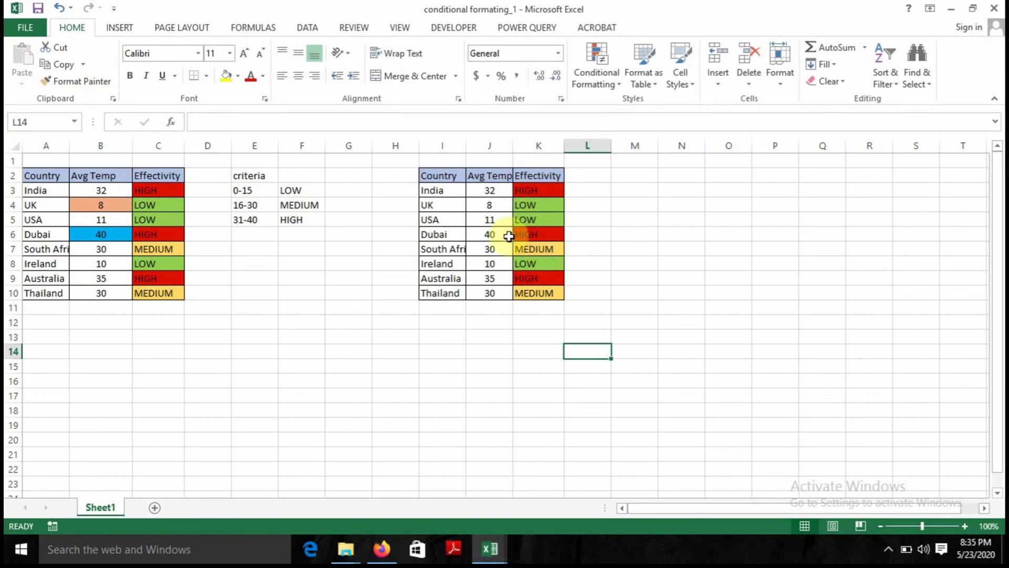
Test the rules in the second table's USA row by setting J5 to 32 and K5 to HIGH
{"action": "left_click", "coordinate": [486, 218]}
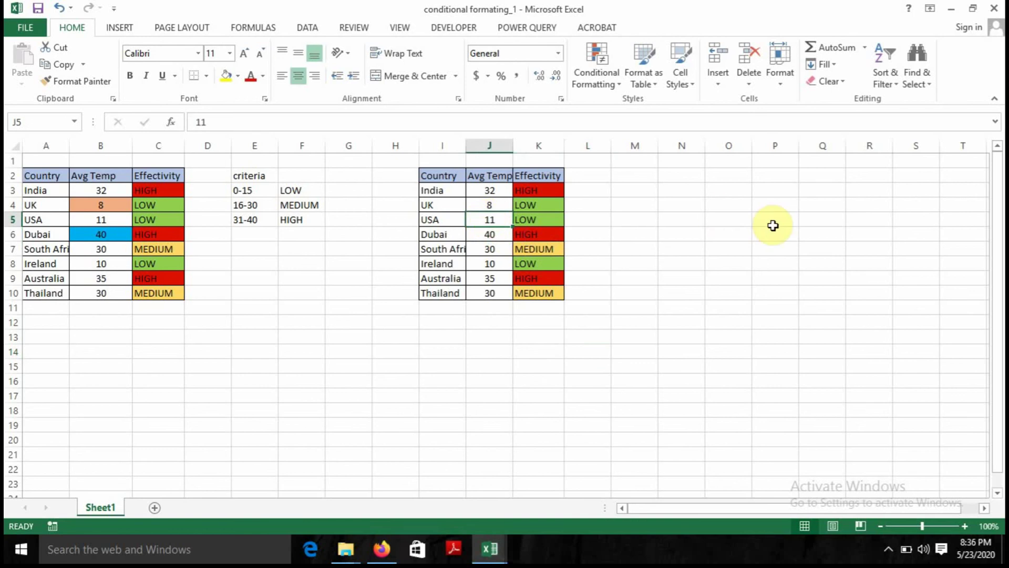
{"action": "type", "text": "32"}
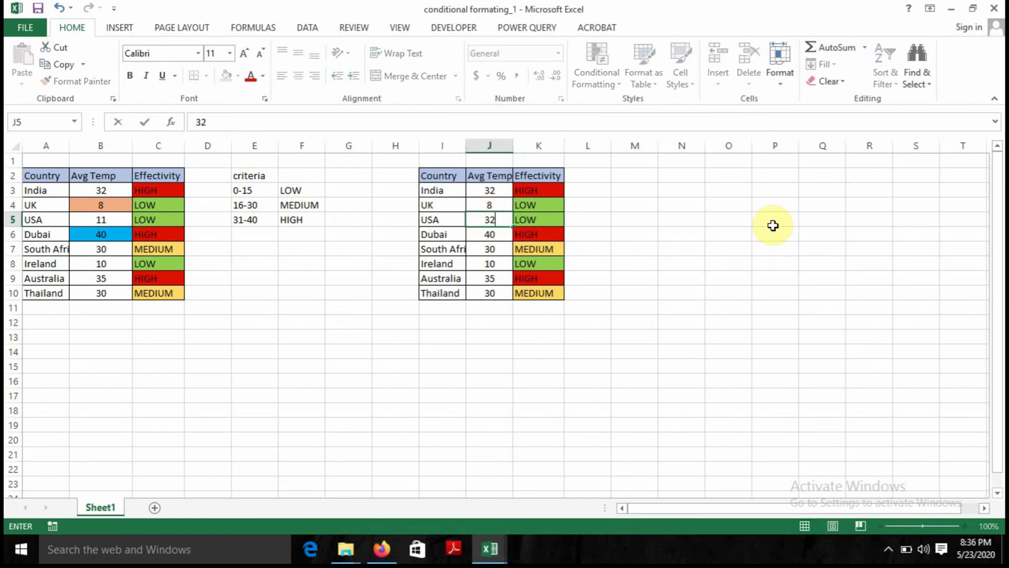
{"action": "left_click", "coordinate": [543, 220]}
{"action": "type", "text": "HIGH"}
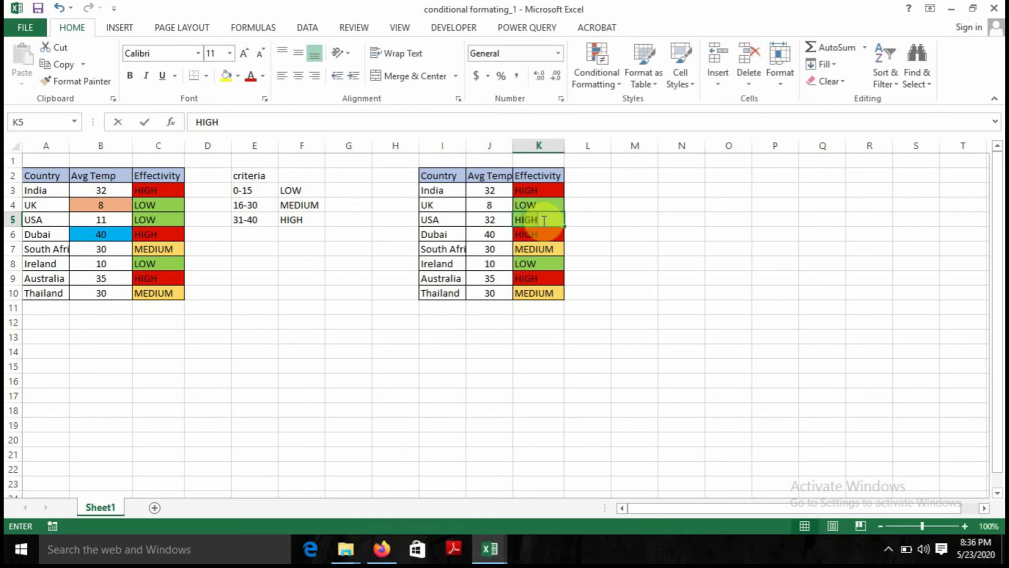
{"action": "key", "text": "Return"}
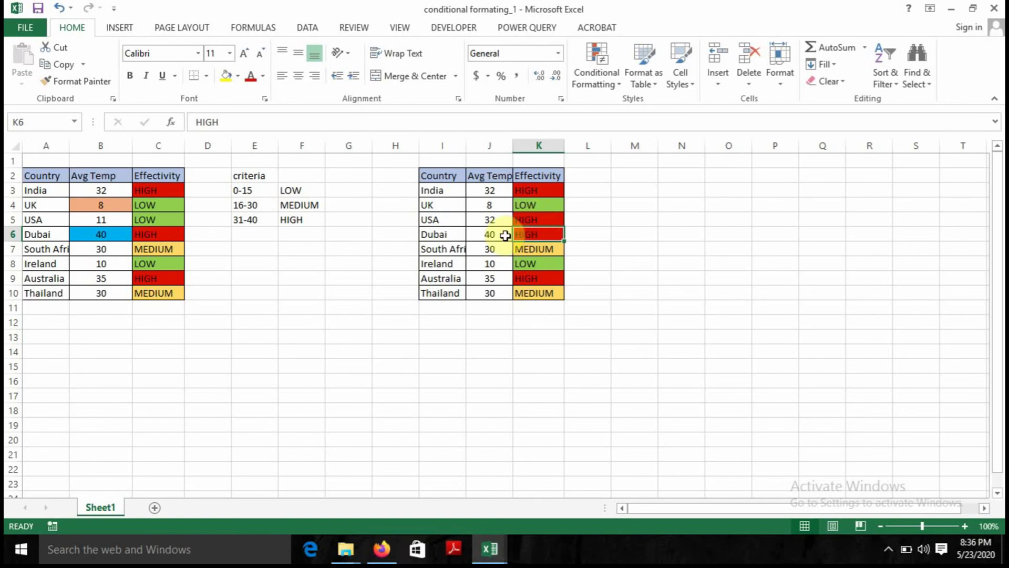
Undo the last two entries in the USA row, K5 and J5
{"action": "key", "text": "ctrl+z"}
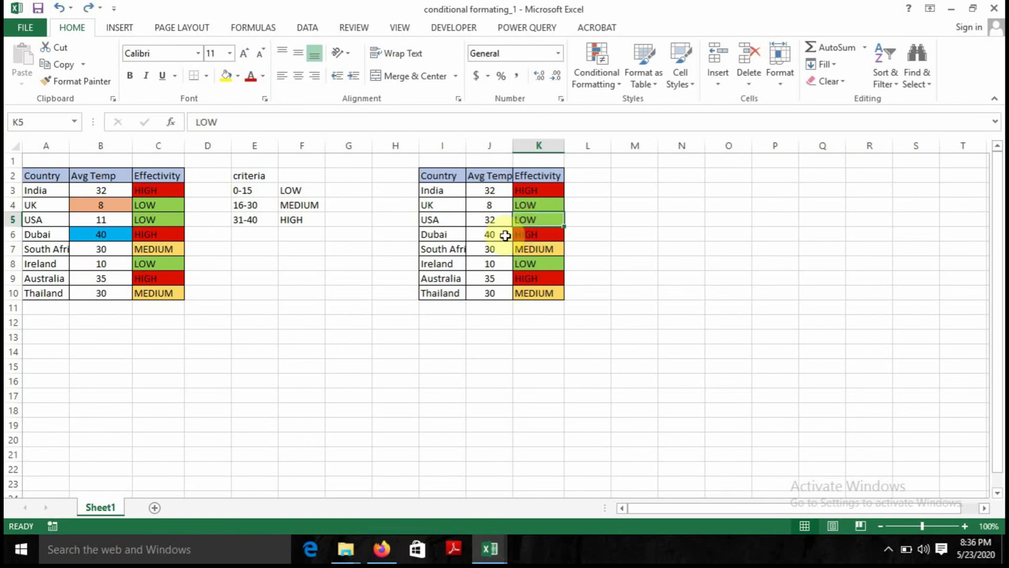
{"action": "key", "text": "ctrl+z"}
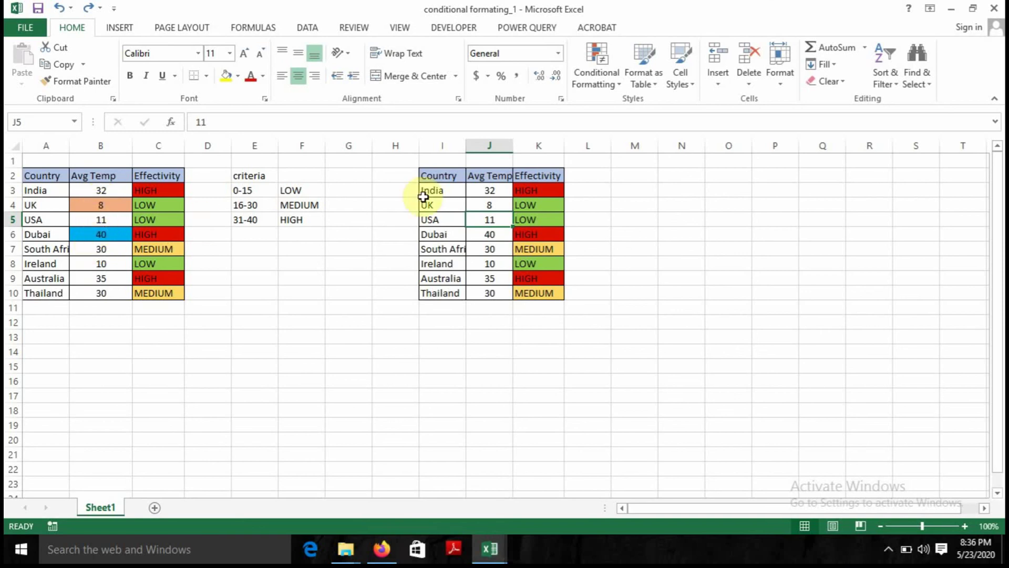
Start a new conditional formatting rule for J3:J10 that formats only the top 1 ranked value
{"action": "left_click", "coordinate": [485, 189]}
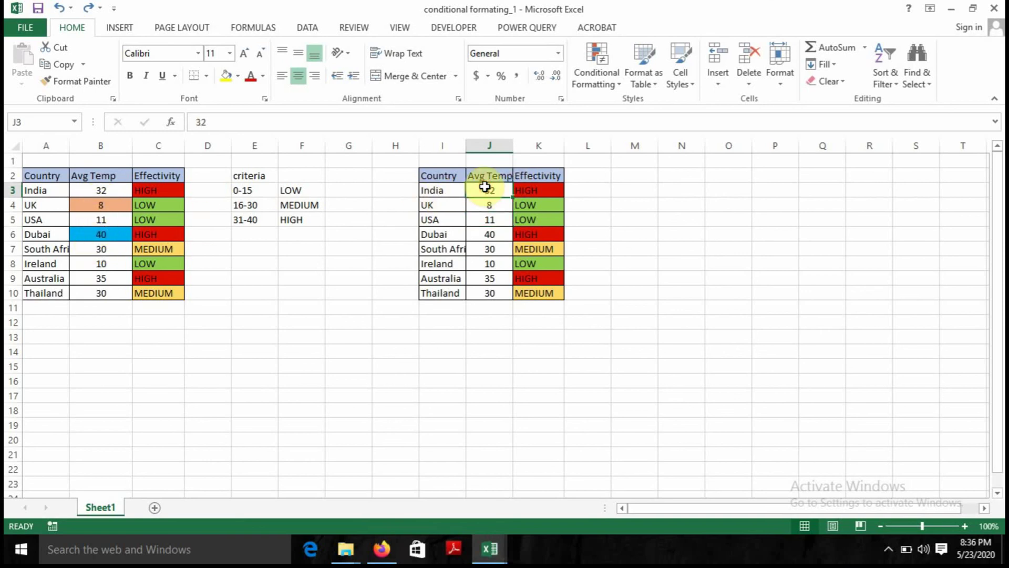
{"action": "key", "text": "shift+Down"}
{"action": "key", "text": "shift+Down"}
{"action": "key", "text": "shift+Down"}
{"action": "key", "text": "shift+Down"}
{"action": "key", "text": "shift+Down"}
{"action": "key", "text": "shift+Down"}
{"action": "key", "text": "shift+Down"}
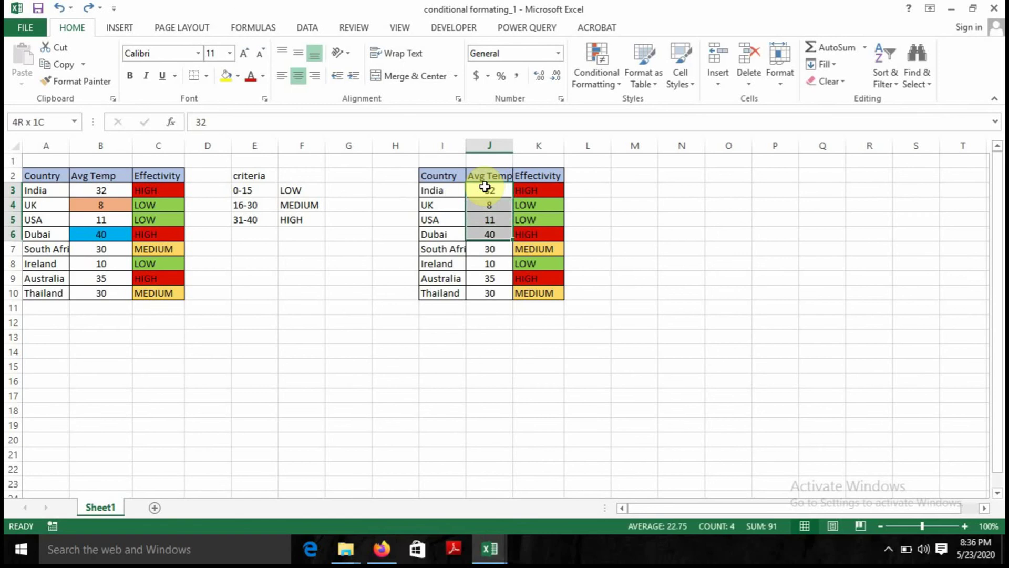
{"action": "left_click", "coordinate": [613, 87]}
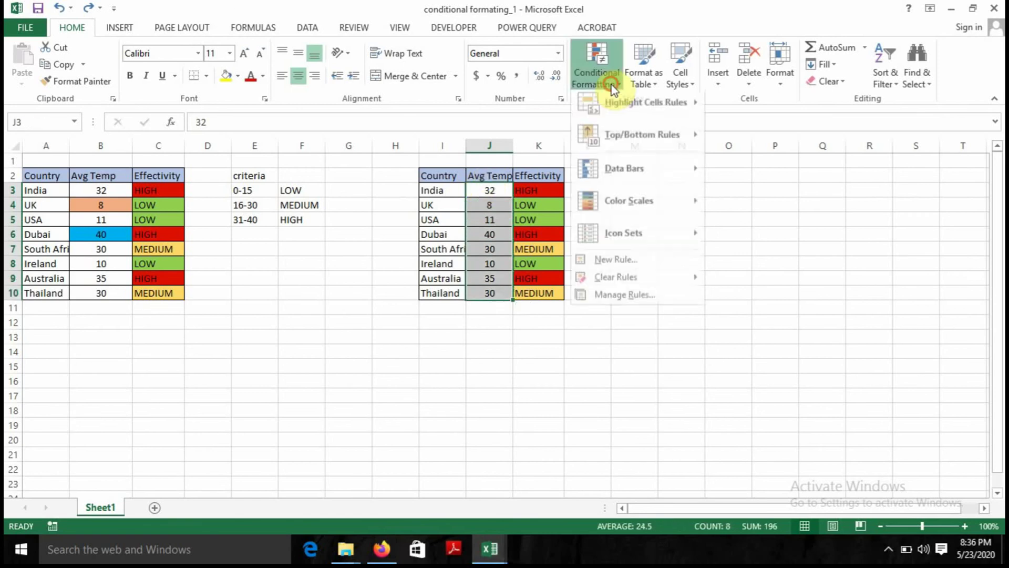
{"action": "left_click", "coordinate": [655, 264]}
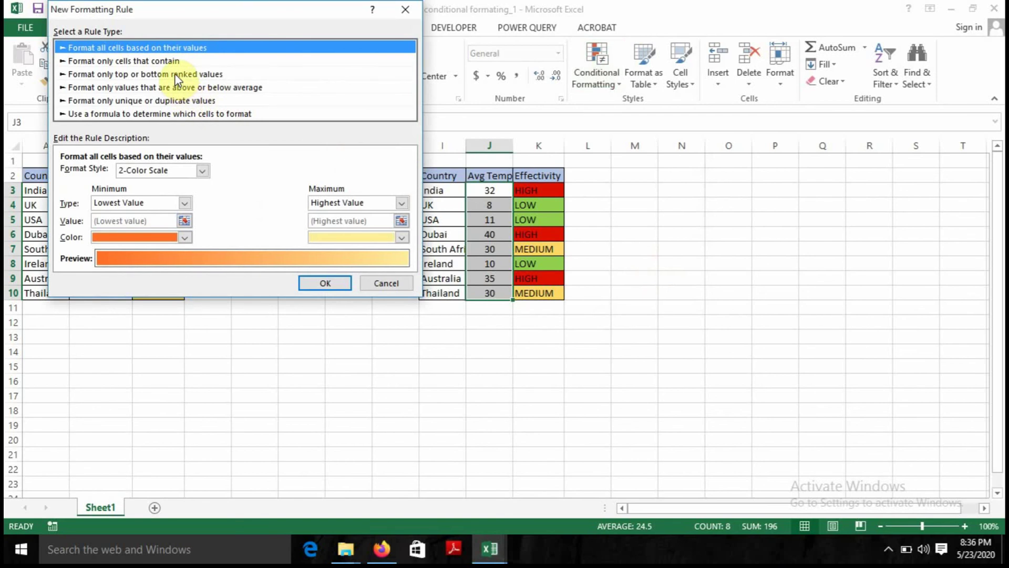
{"action": "left_click", "coordinate": [176, 78]}
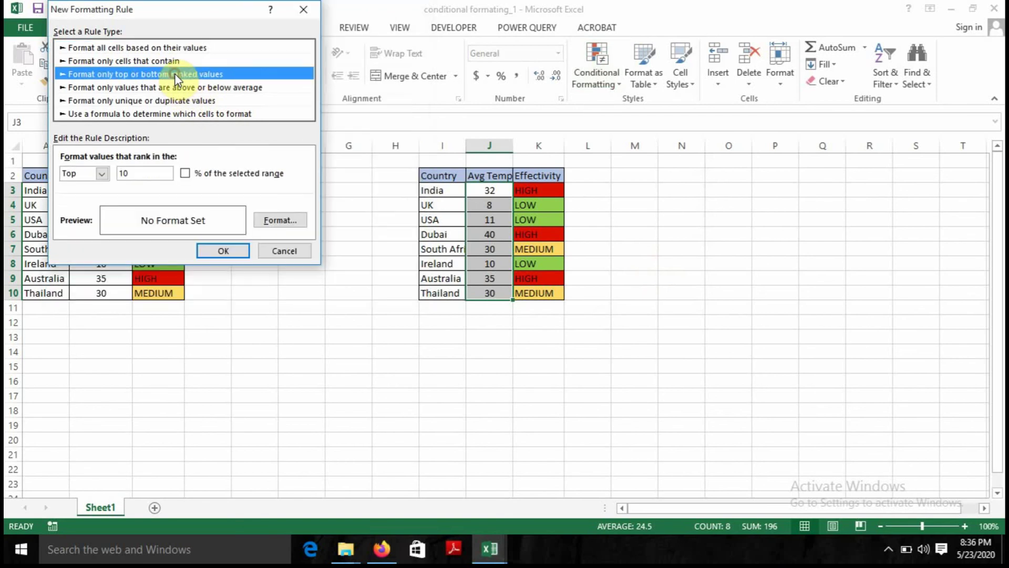
{"action": "left_click", "coordinate": [135, 171]}
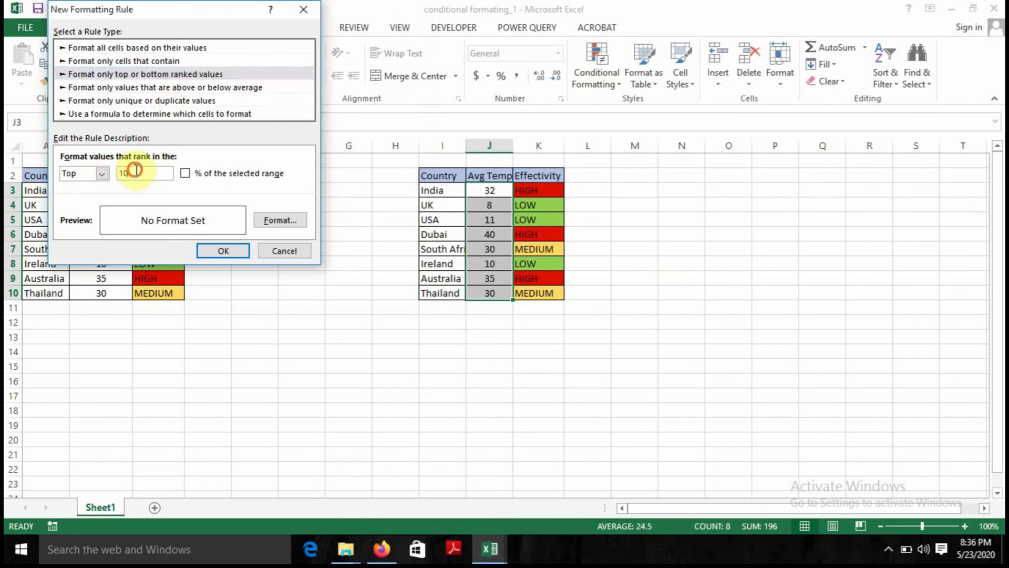
{"action": "key", "text": "BackSpace"}
Give the top 1 rule a light blue background fill and create it
{"action": "left_click", "coordinate": [269, 220]}
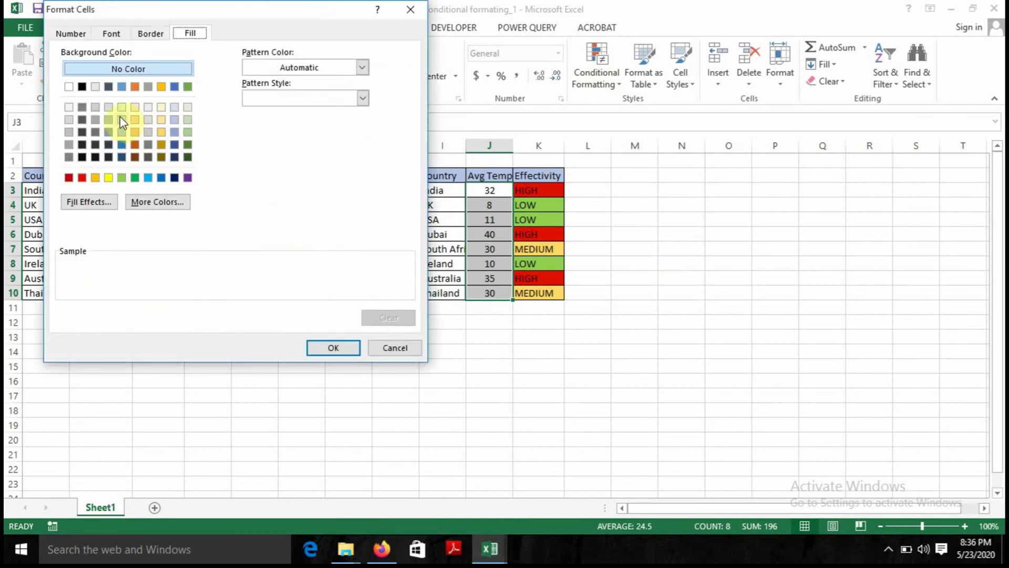
{"action": "left_click", "coordinate": [147, 178]}
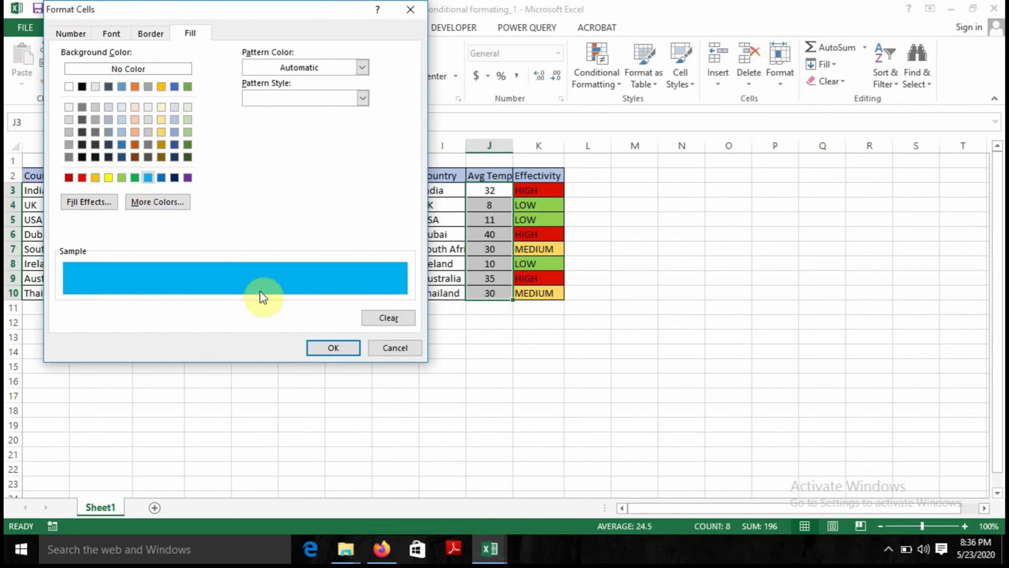
{"action": "left_click", "coordinate": [338, 358]}
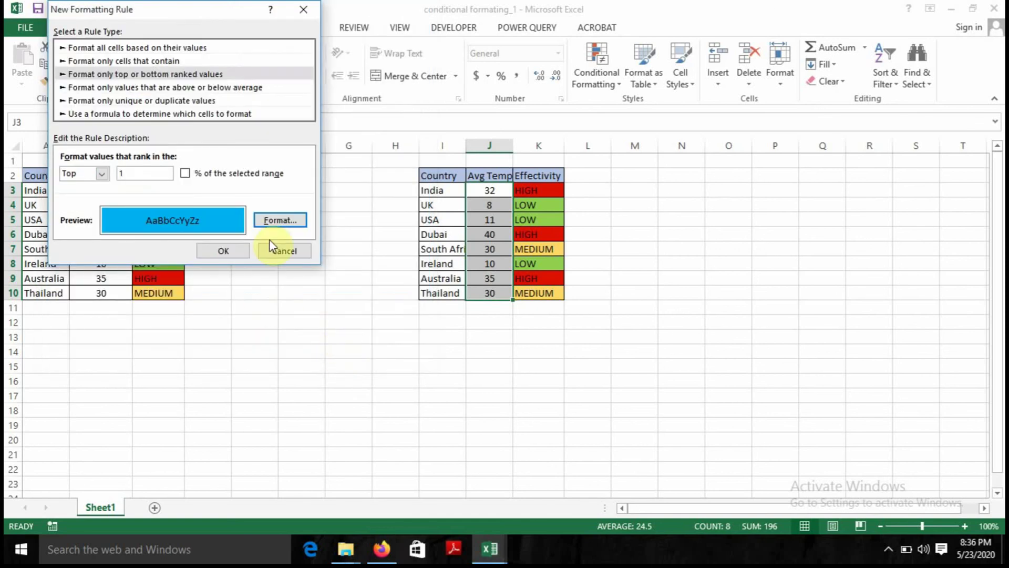
{"action": "left_click", "coordinate": [225, 249]}
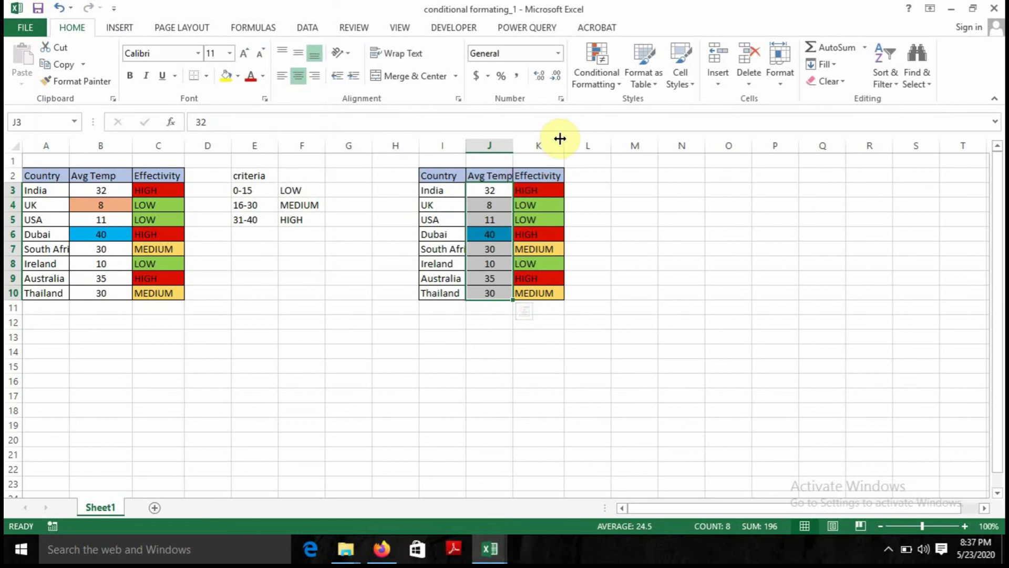
Add a second rule for J3:J10 through the rules manager, formatting only the bottom 1 ranked value
{"action": "left_click", "coordinate": [604, 80]}
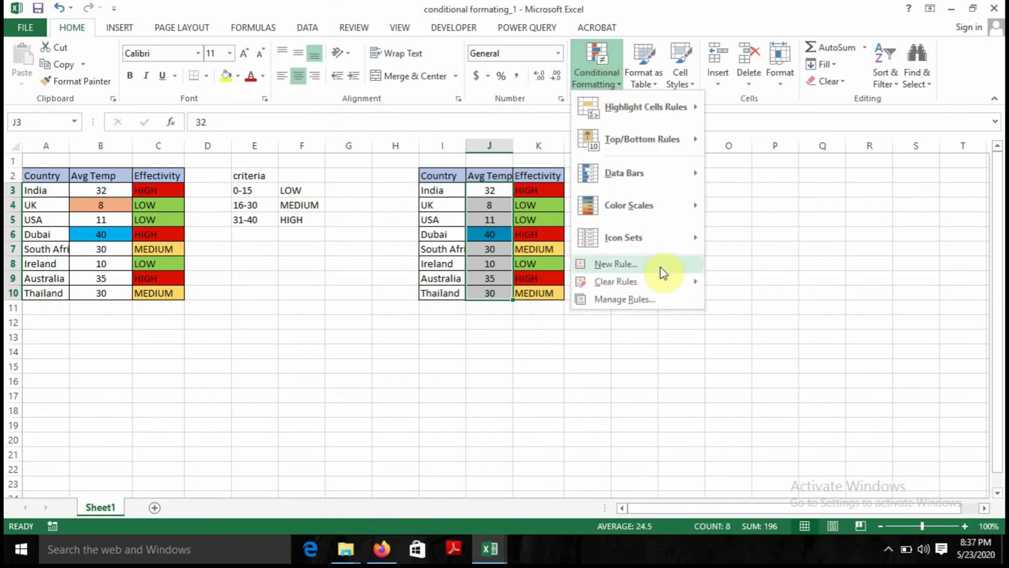
{"action": "mouse_move", "coordinate": [660, 289]}
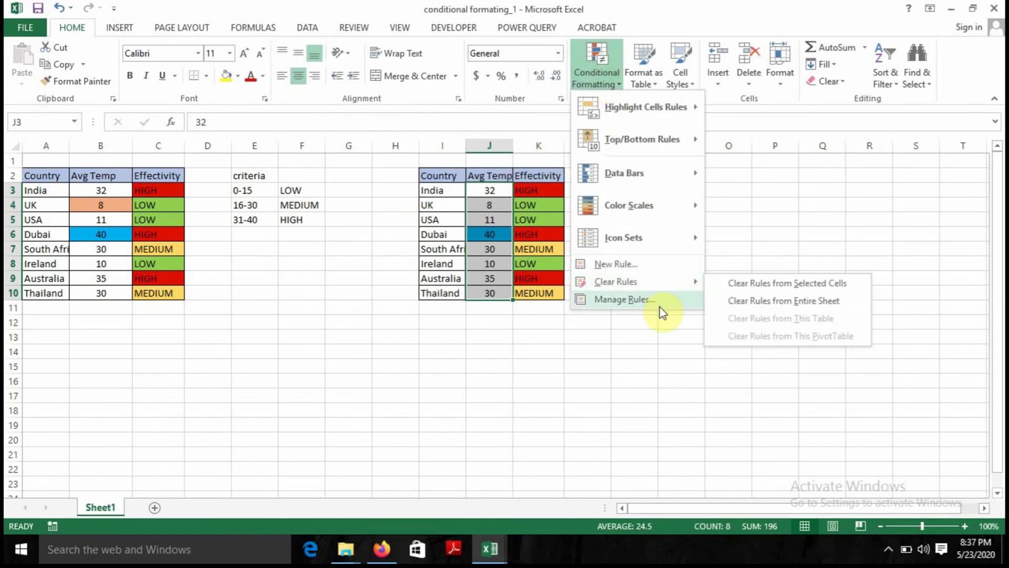
{"action": "left_click", "coordinate": [660, 305]}
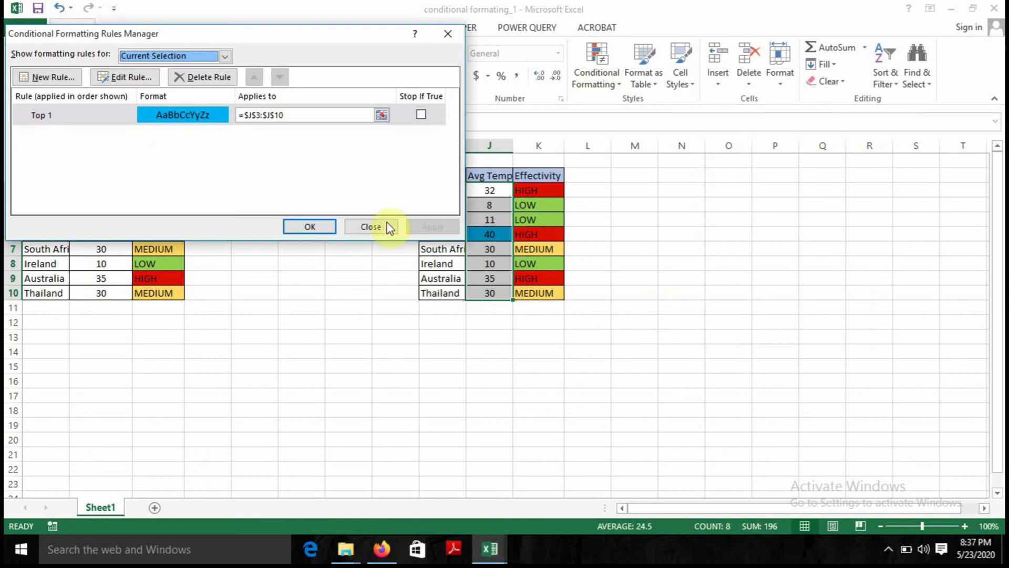
{"action": "left_click", "coordinate": [48, 77]}
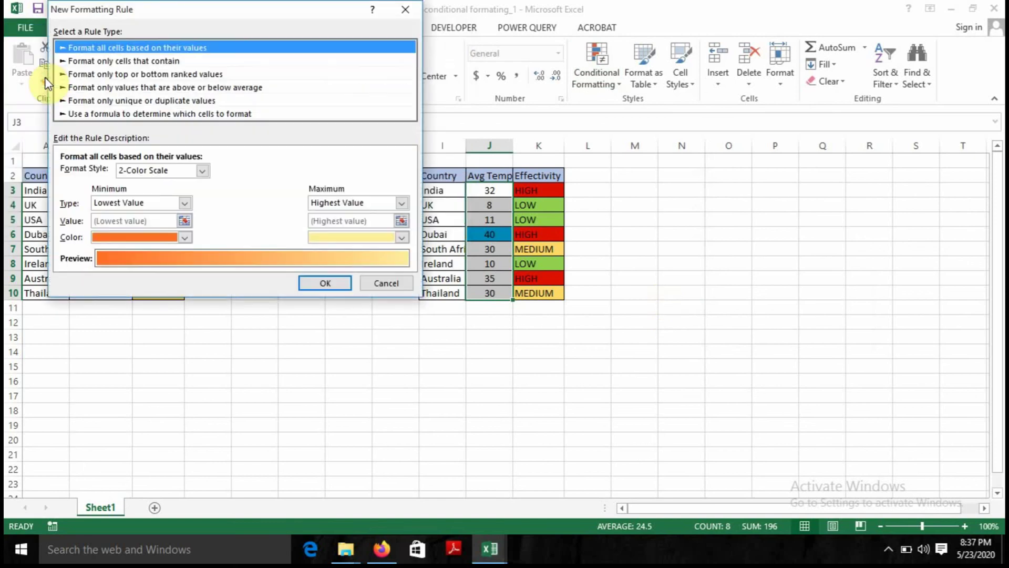
{"action": "left_click", "coordinate": [135, 76]}
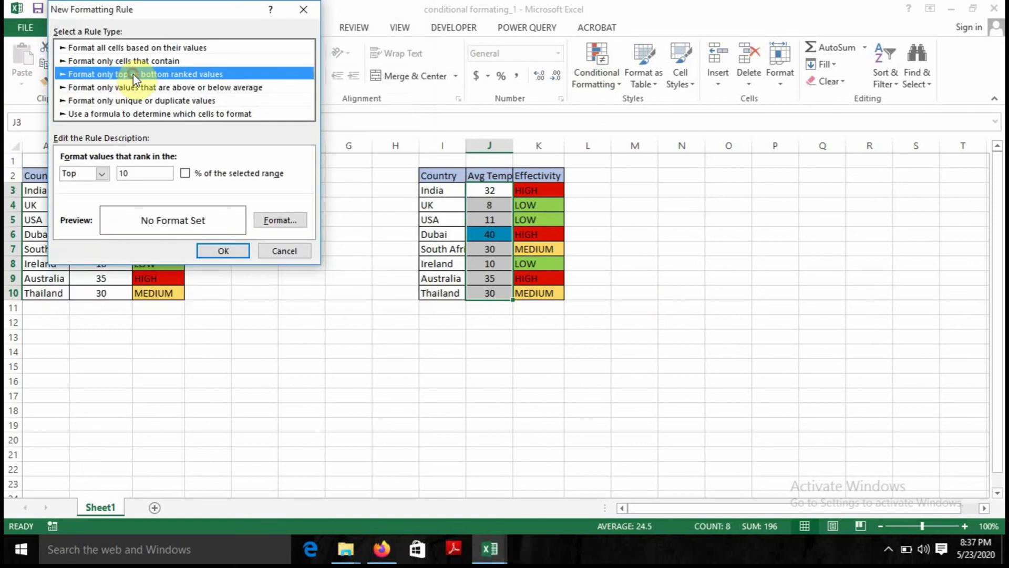
{"action": "left_click", "coordinate": [102, 174]}
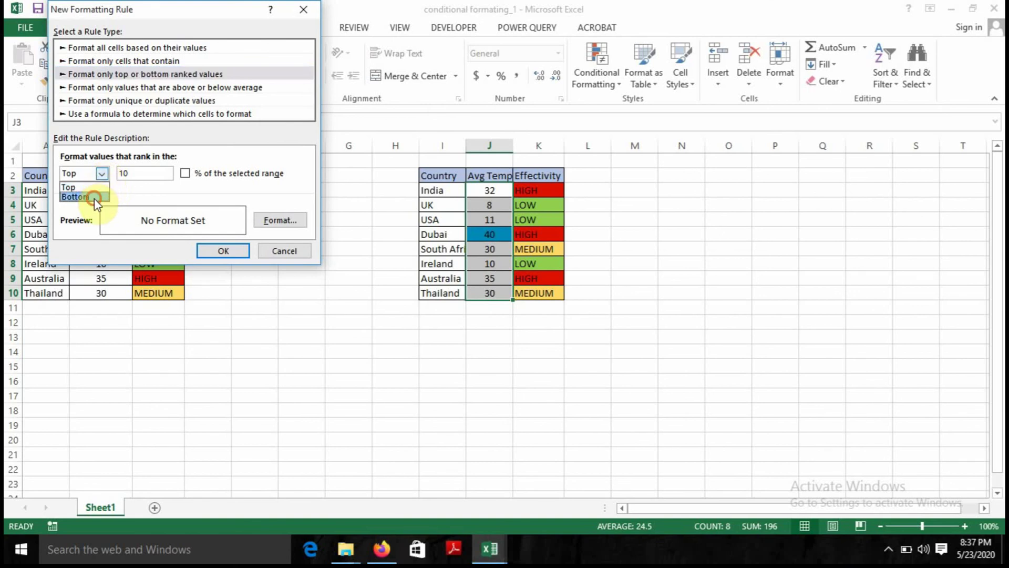
{"action": "left_click", "coordinate": [99, 197]}
{"action": "left_click", "coordinate": [135, 173]}
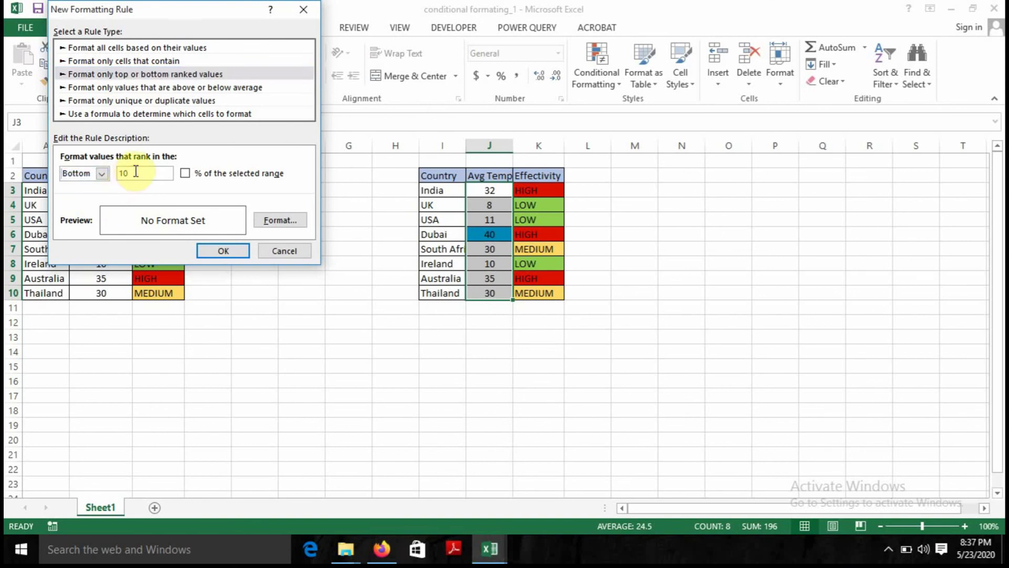
{"action": "key", "text": "BackSpace"}
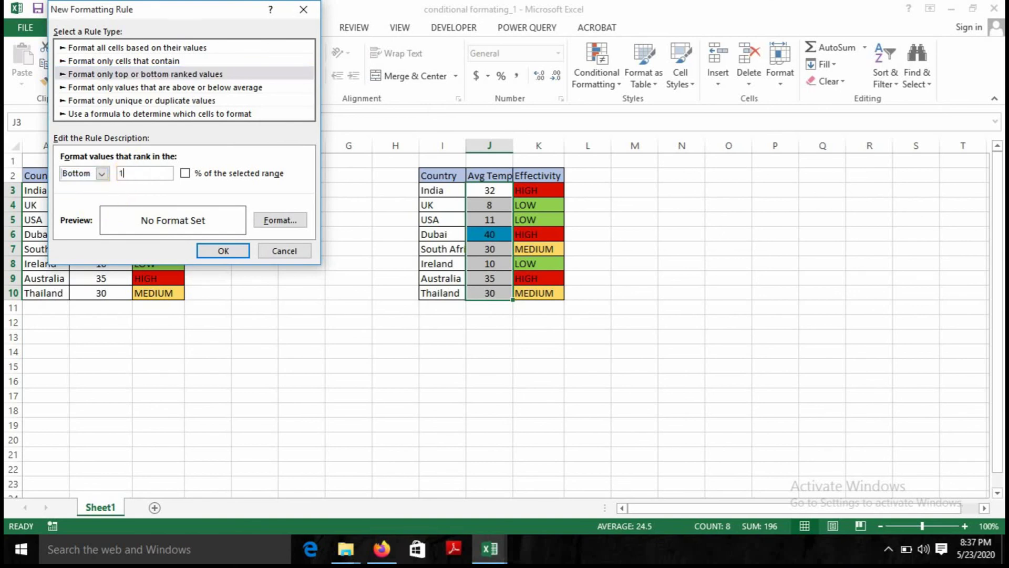
Give the bottom 1 rule a light orange background fill and apply it to J3:J10
{"action": "left_click", "coordinate": [273, 220]}
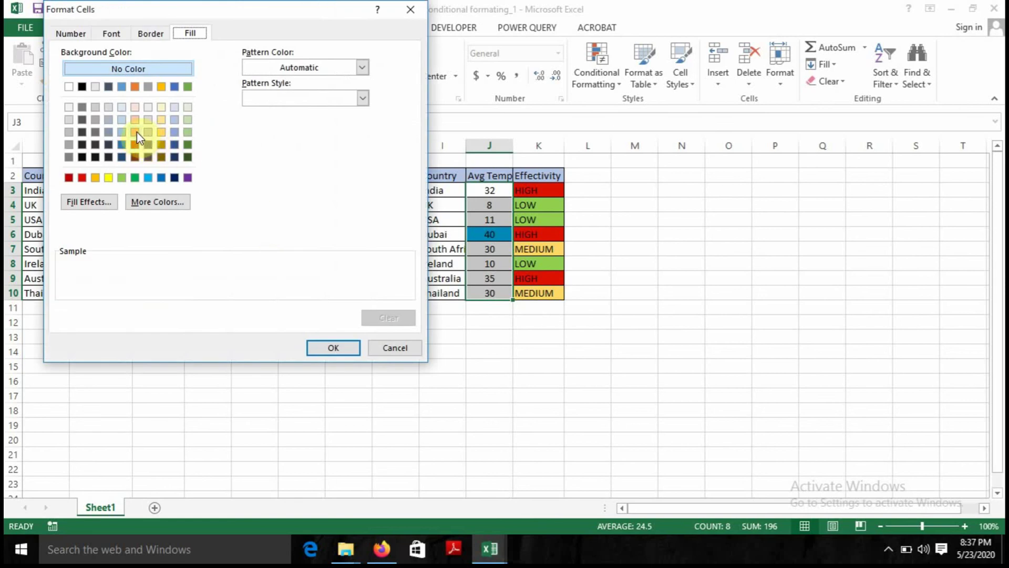
{"action": "left_click", "coordinate": [136, 132]}
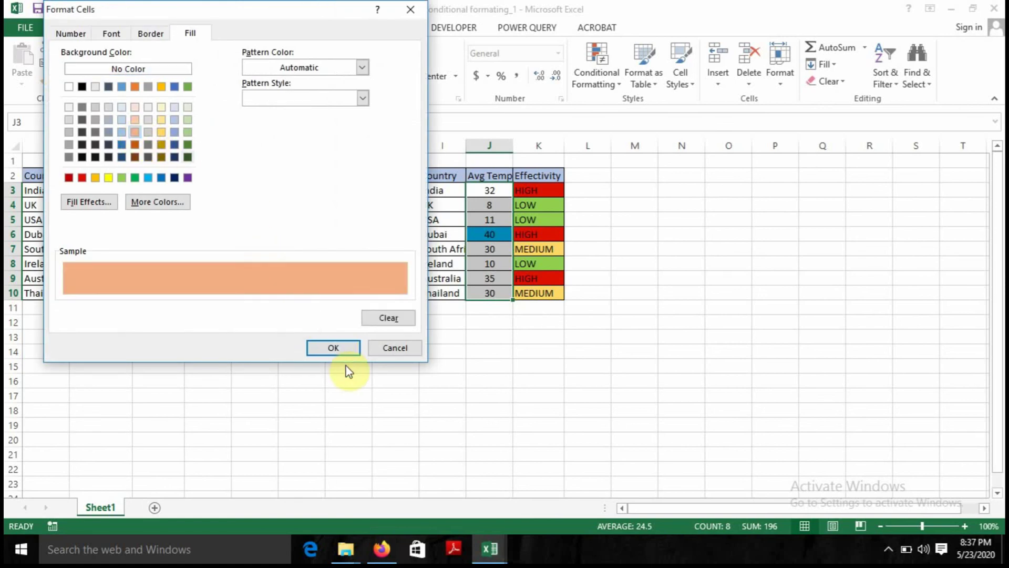
{"action": "left_click", "coordinate": [341, 349]}
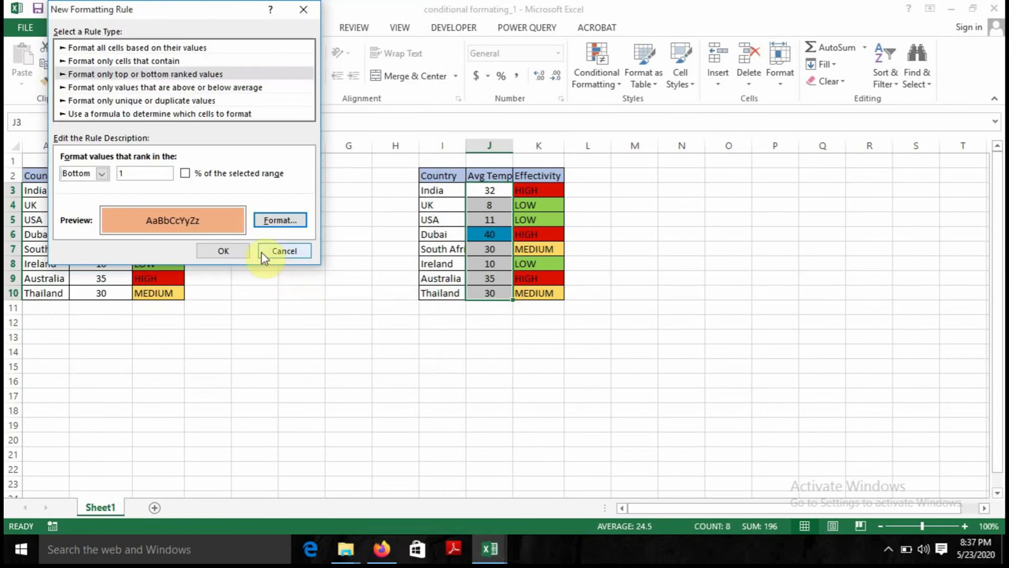
{"action": "left_click", "coordinate": [234, 255]}
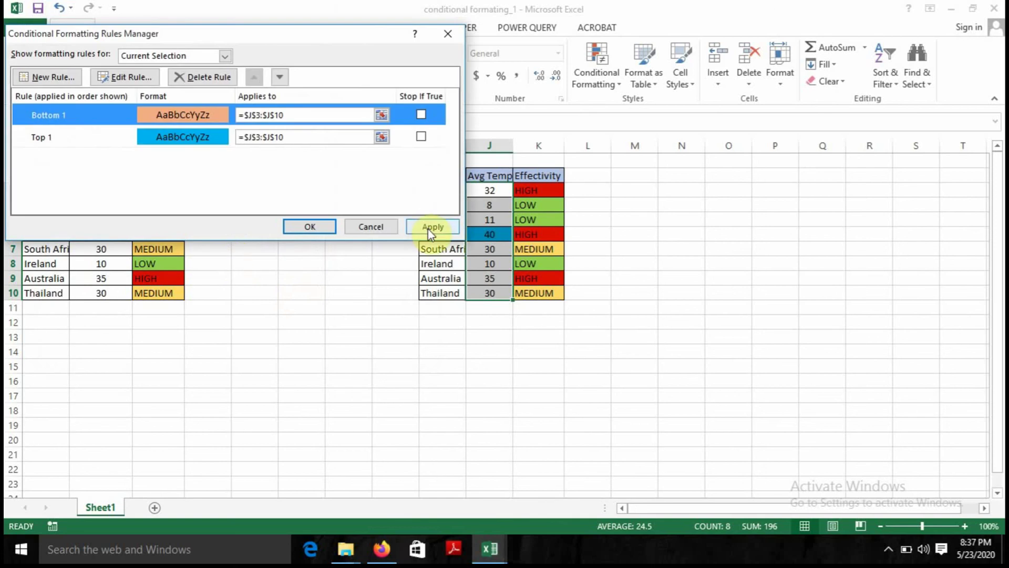
{"action": "left_click", "coordinate": [427, 229]}
{"action": "left_click", "coordinate": [308, 226]}
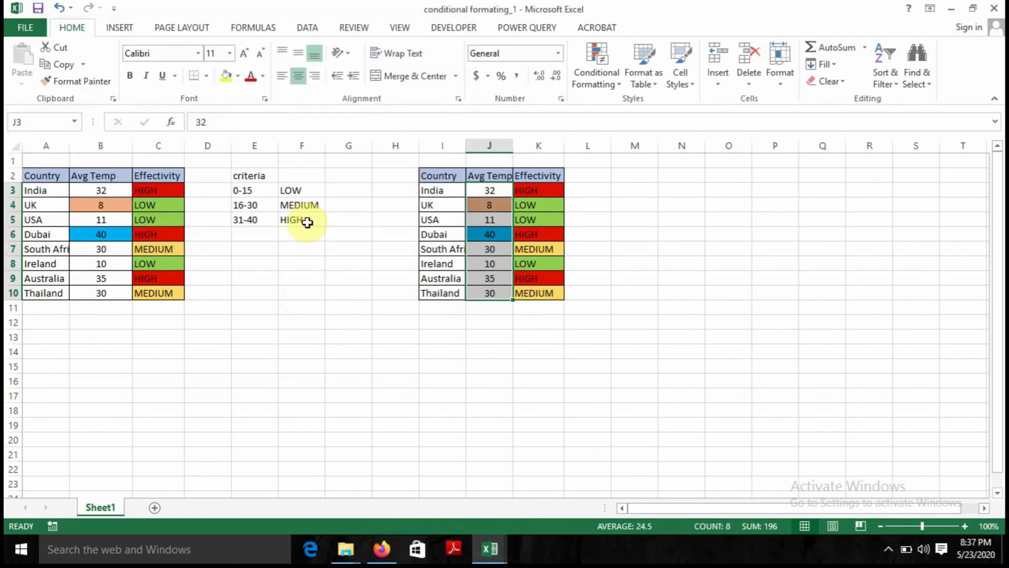
{"action": "left_click", "coordinate": [503, 350]}
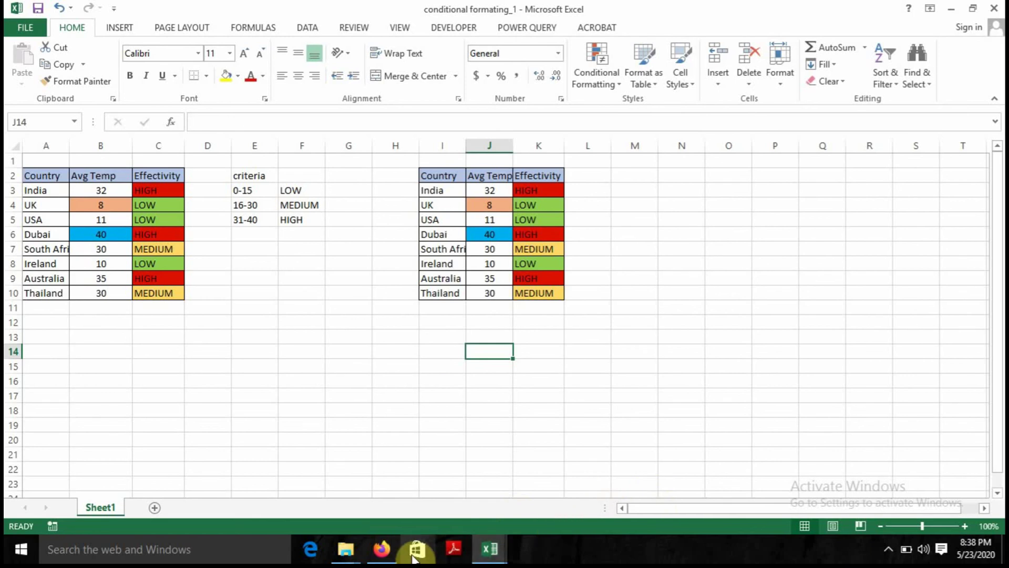
Minimize the conditional formating_1 workbook window
{"action": "left_click", "coordinate": [489, 549]}
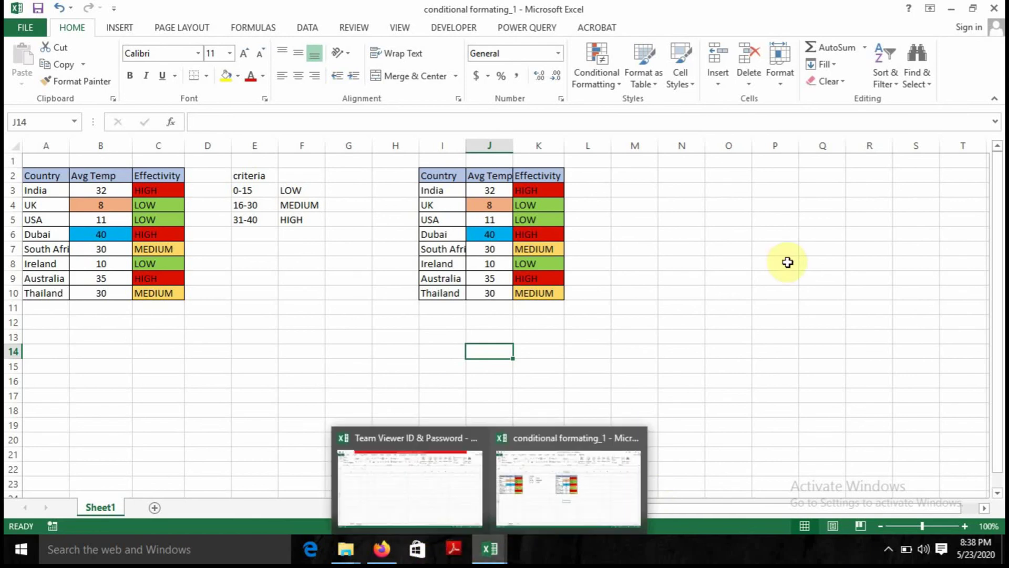
{"action": "left_click", "coordinate": [952, 9]}
{"action": "left_click", "coordinate": [954, 9]}
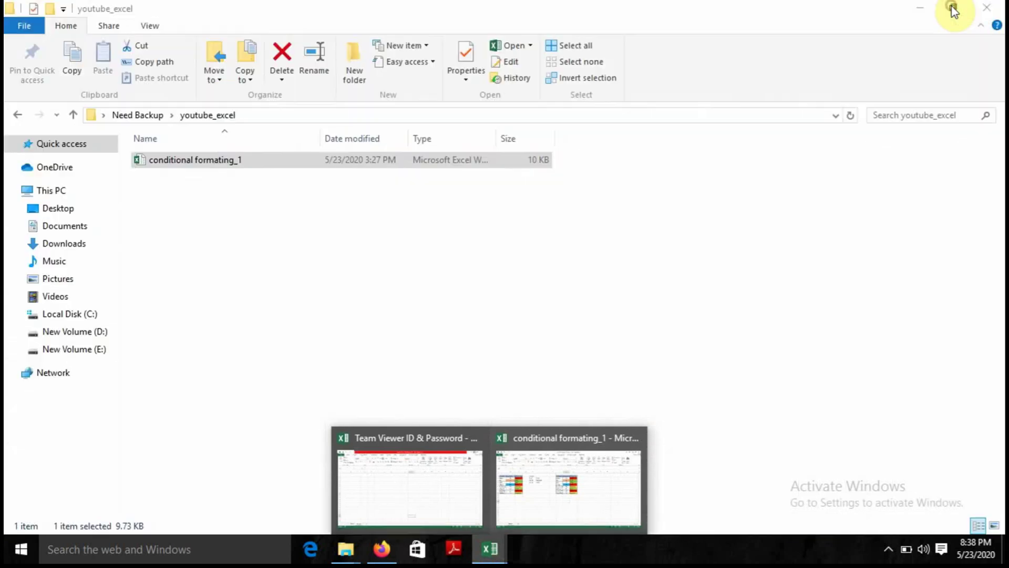